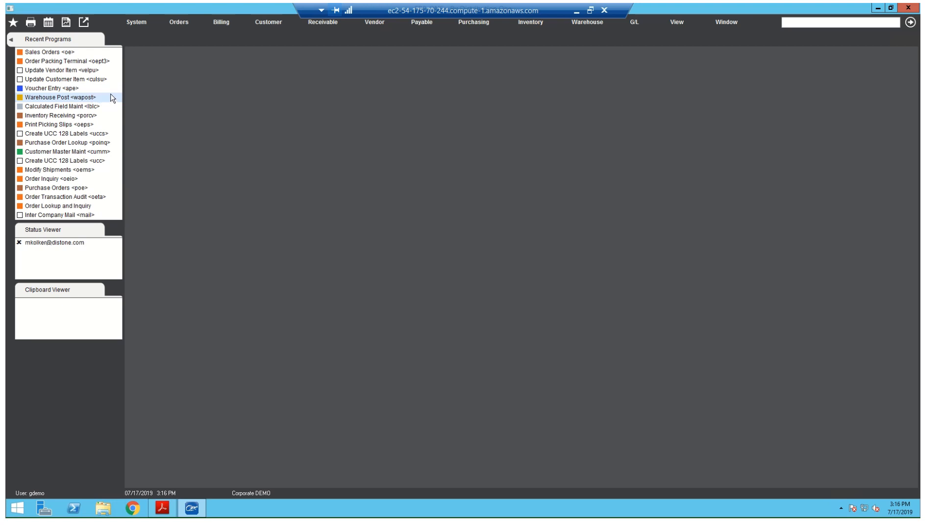
# - Find the run code poinq and open Purchase Order Lookup and Inquiry
pyautogui.click(872, 24)
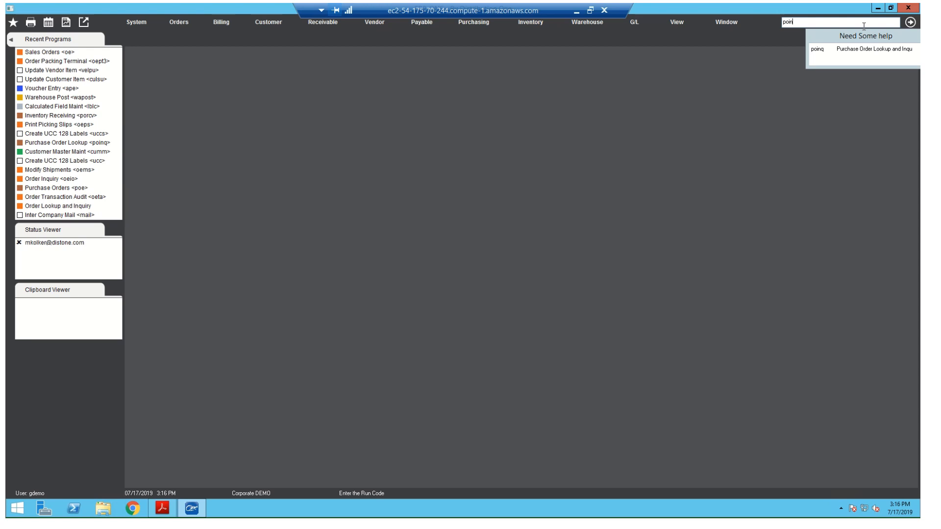
pyautogui.click(877, 49)
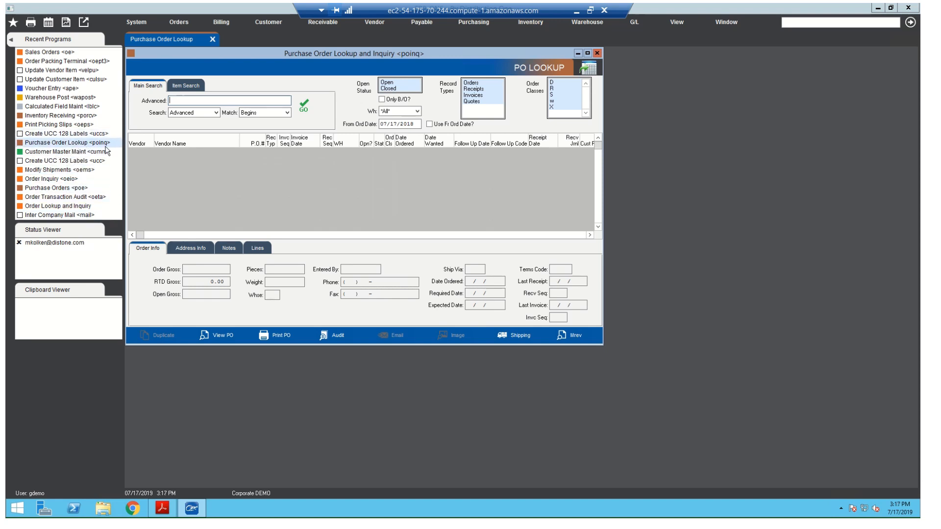
# - Collapse the Recent Programs sidebar, view its compact list of recent programs, and expand the sidebar again
pyautogui.click(12, 41)
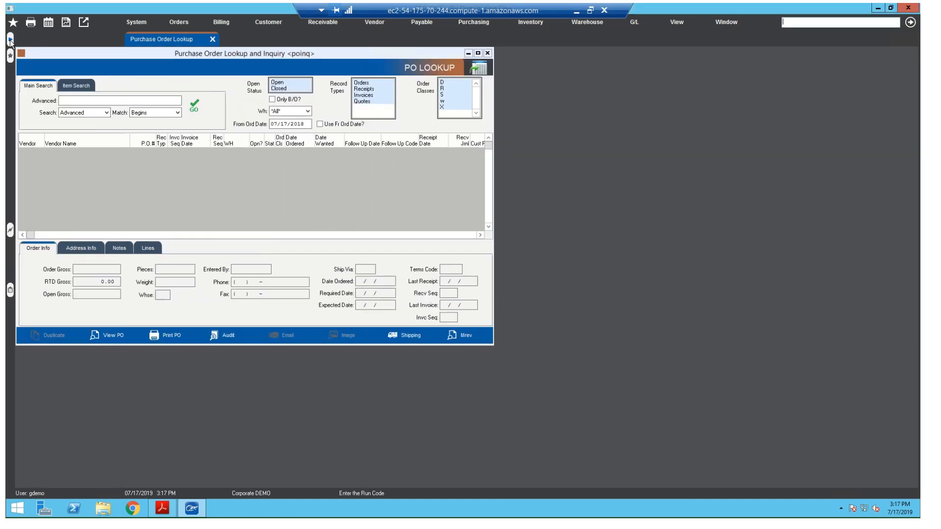
pyautogui.click(11, 55)
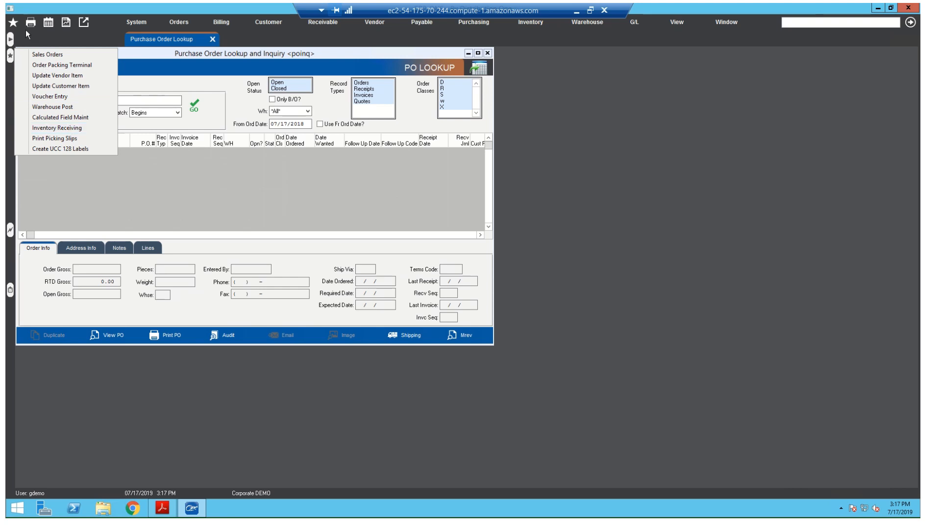
pyautogui.click(10, 40)
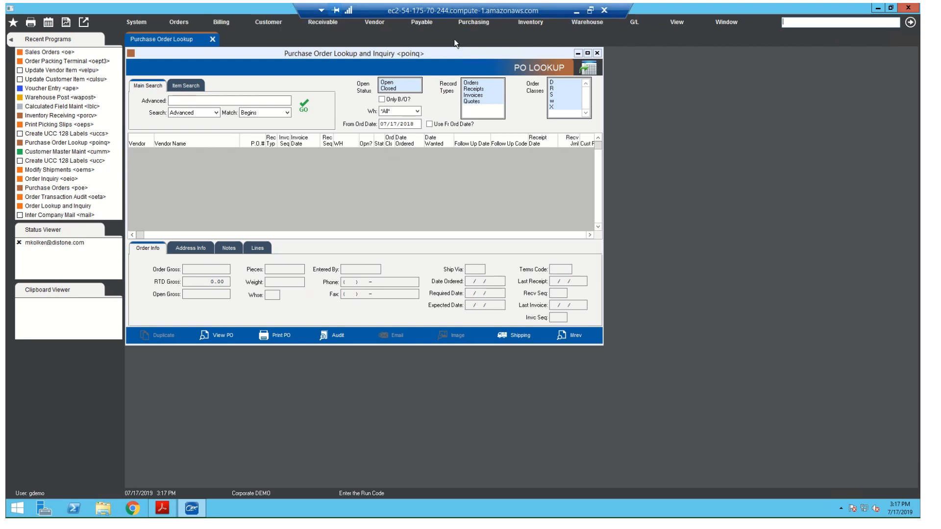
# - Look through the Purchasing programs for Receiving and Order Processing, and return to the purchase order lookup
pyautogui.click(473, 20)
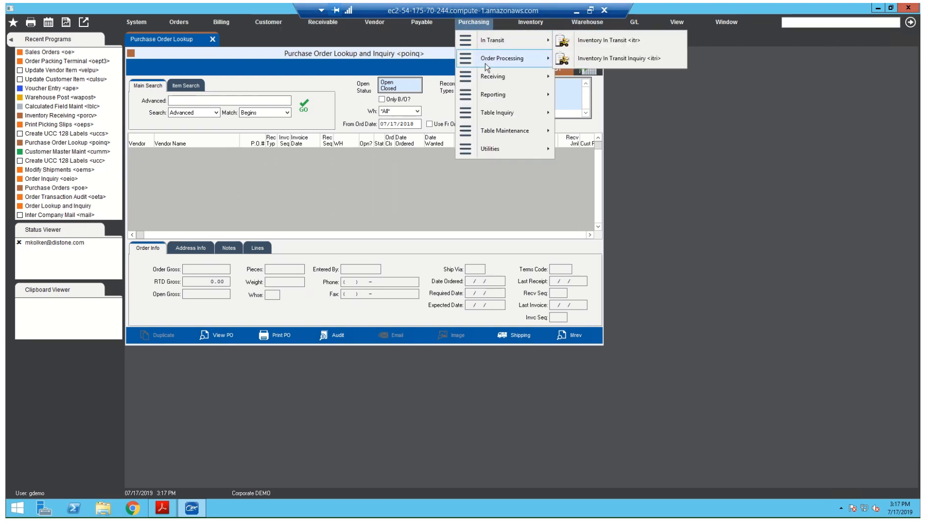
pyautogui.moveTo(489, 72)
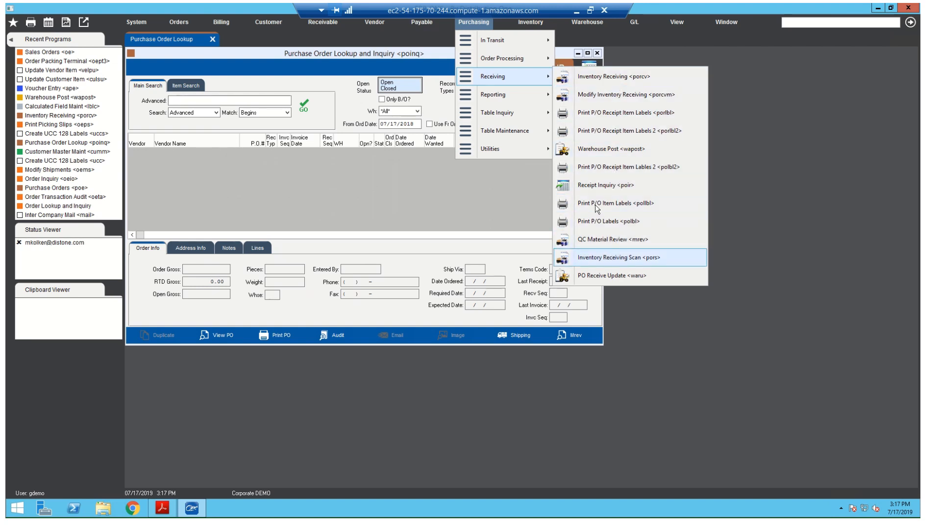
pyautogui.moveTo(509, 59)
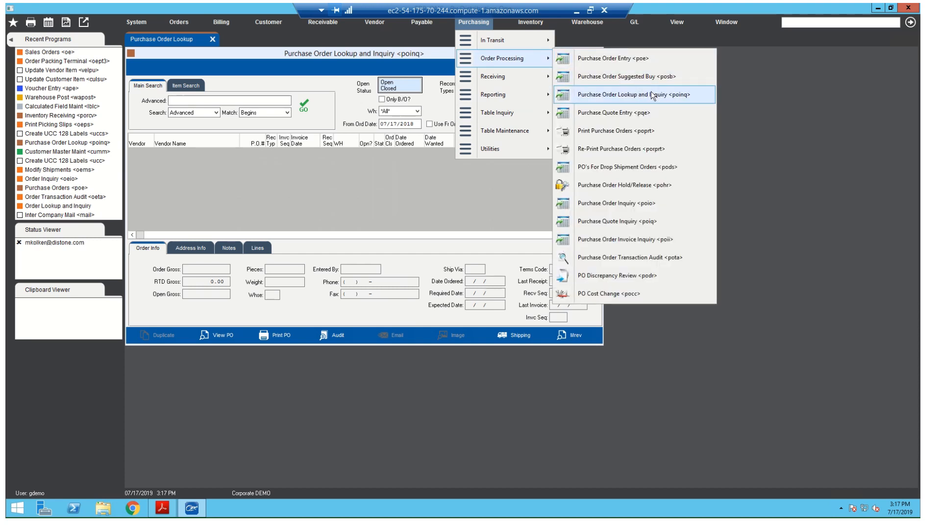
pyautogui.click(142, 39)
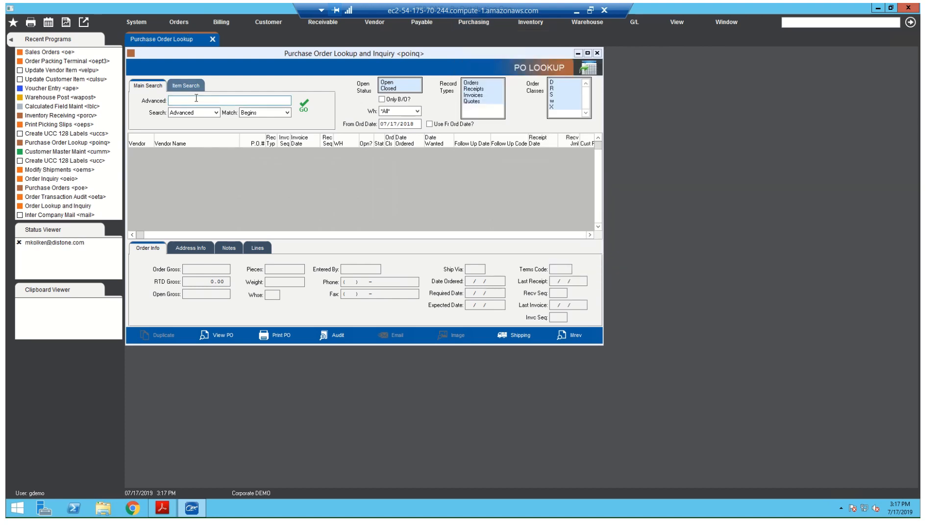
# - Search the purchase orders for harper and sort the results by P.O. number
pyautogui.click(198, 99)
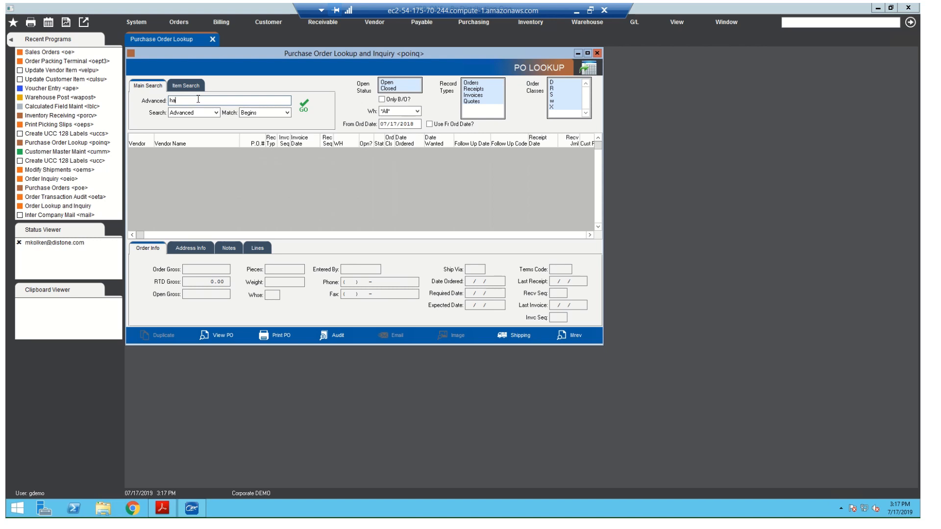
pyautogui.write('harper')
pyautogui.press('Return')
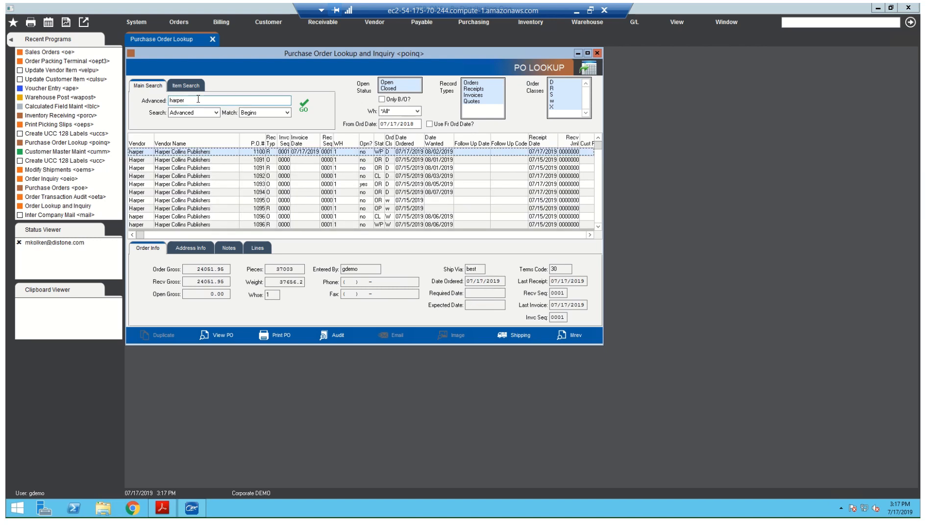
pyautogui.click(256, 142)
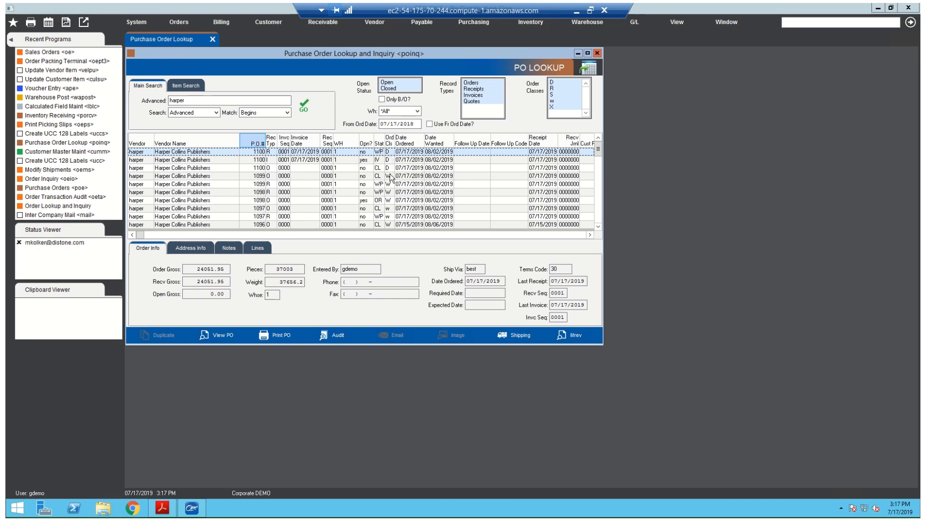
# - Review po1099.pdf from the desktop, close all open PDFs, and return to the purchase order lookup
pyautogui.click(878, 7)
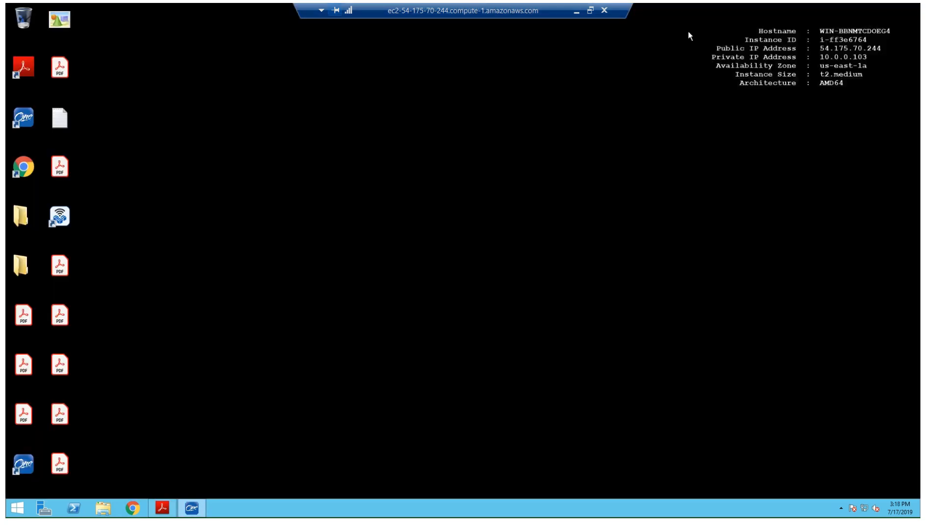
pyautogui.doubleClick(60, 416)
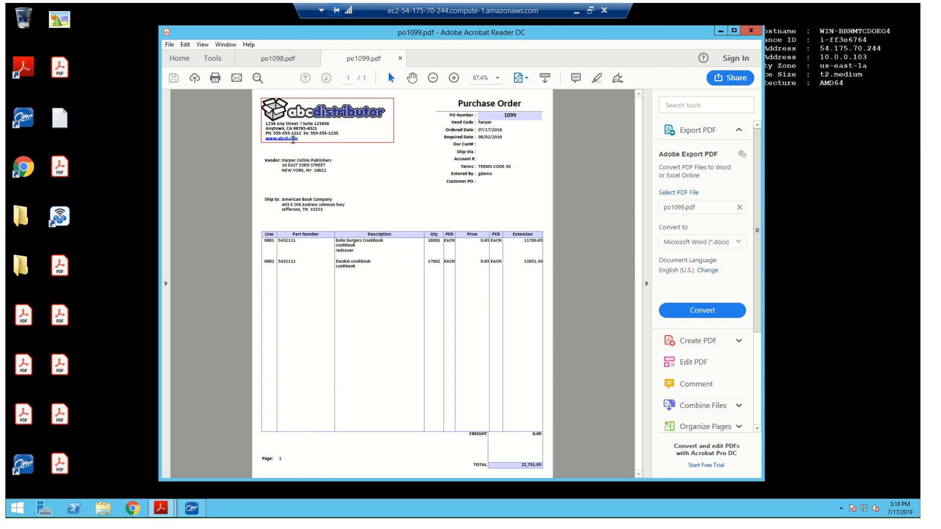
pyautogui.click(751, 30)
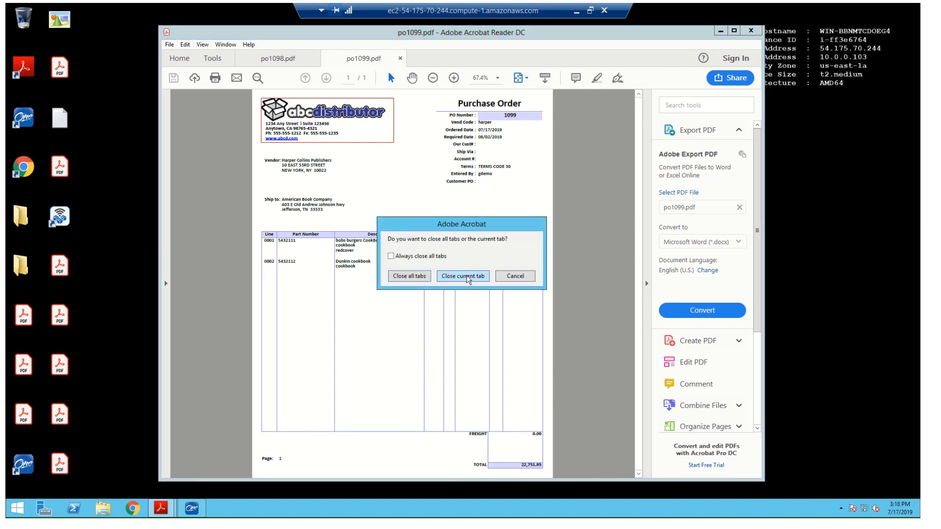
pyautogui.click(467, 278)
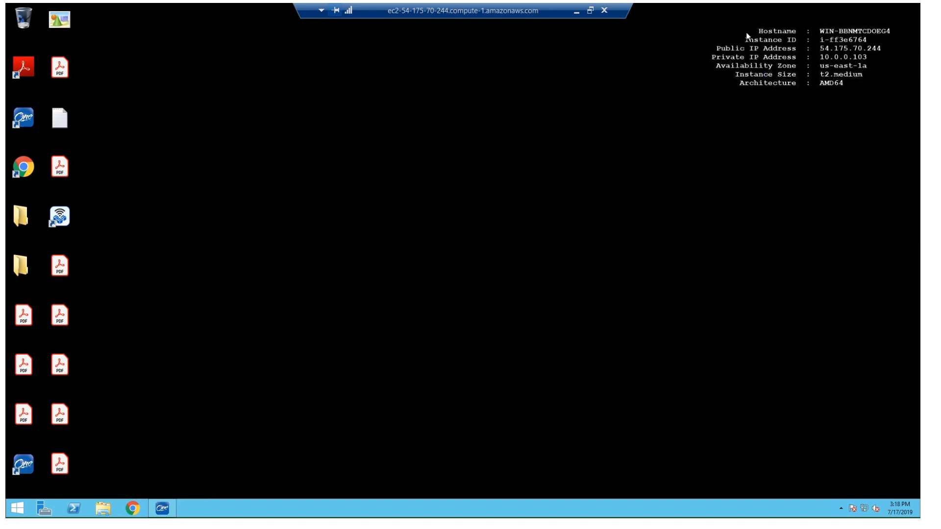
pyautogui.click(751, 31)
pyautogui.click(162, 509)
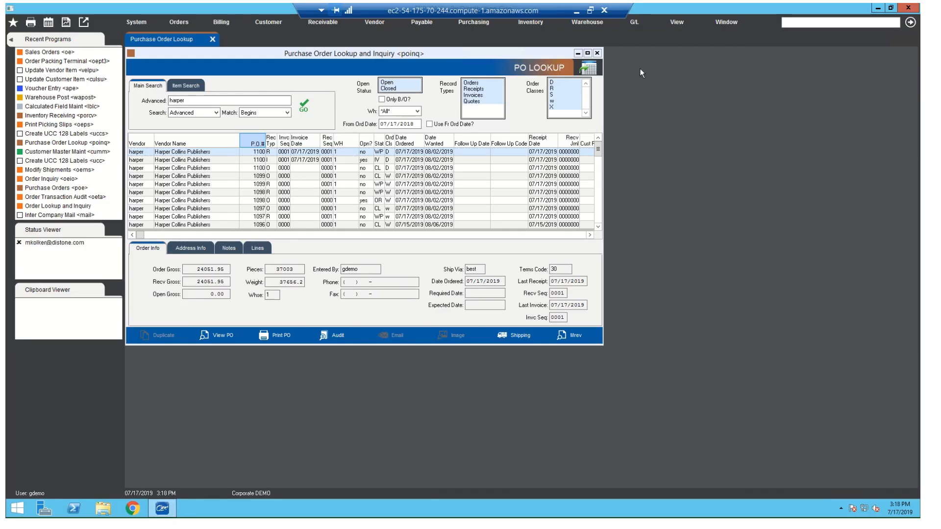
# - Open po1098.pdf from the desktop, review its line 0003 for Tina Burgers Cookbook, and return to the purchase order lookup
pyautogui.click(877, 8)
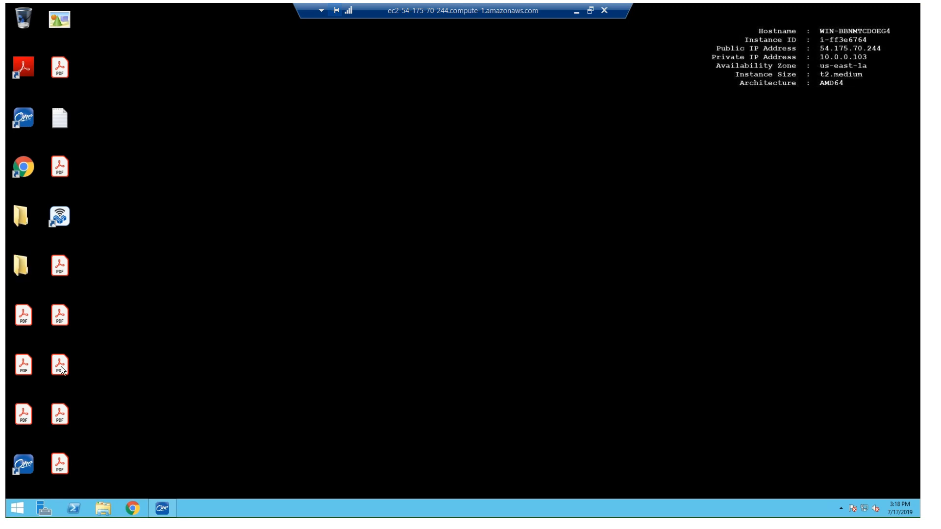
pyautogui.doubleClick(61, 367)
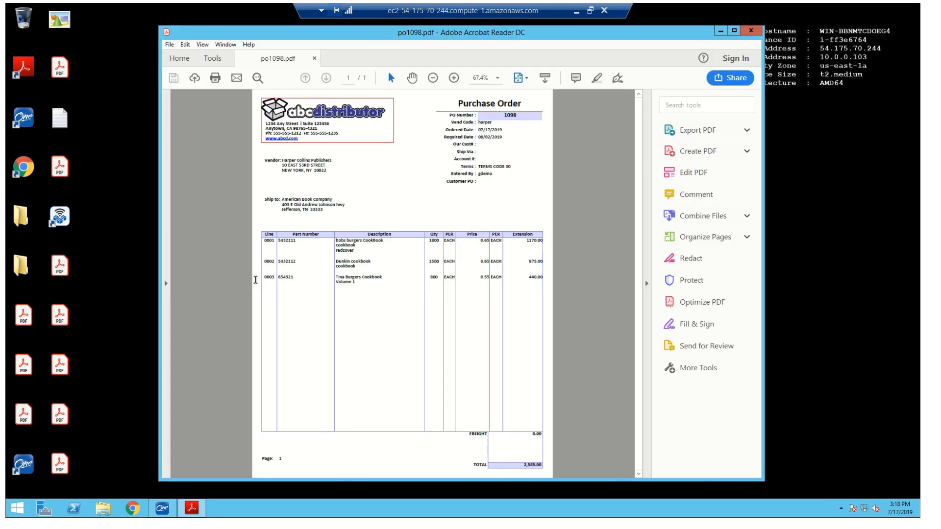
pyautogui.moveTo(255, 280); pyautogui.dragTo(541, 278)
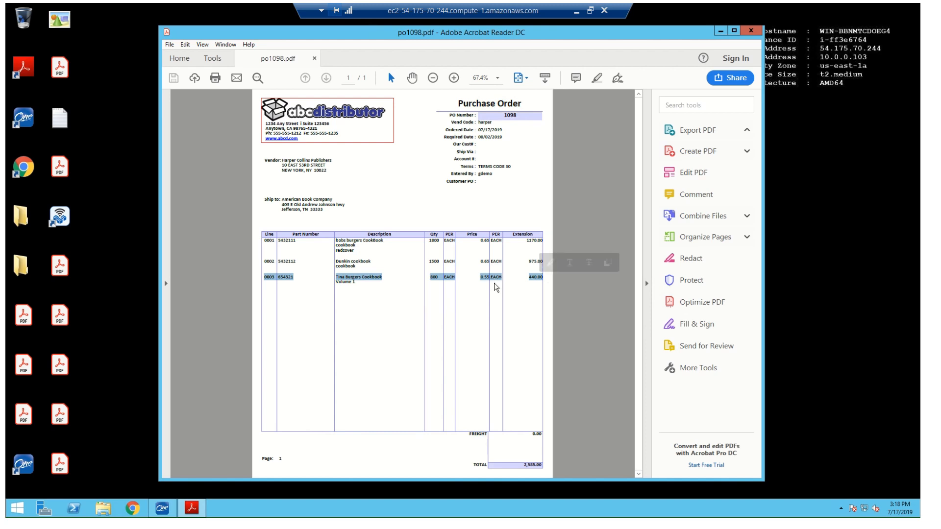
pyautogui.click(449, 287)
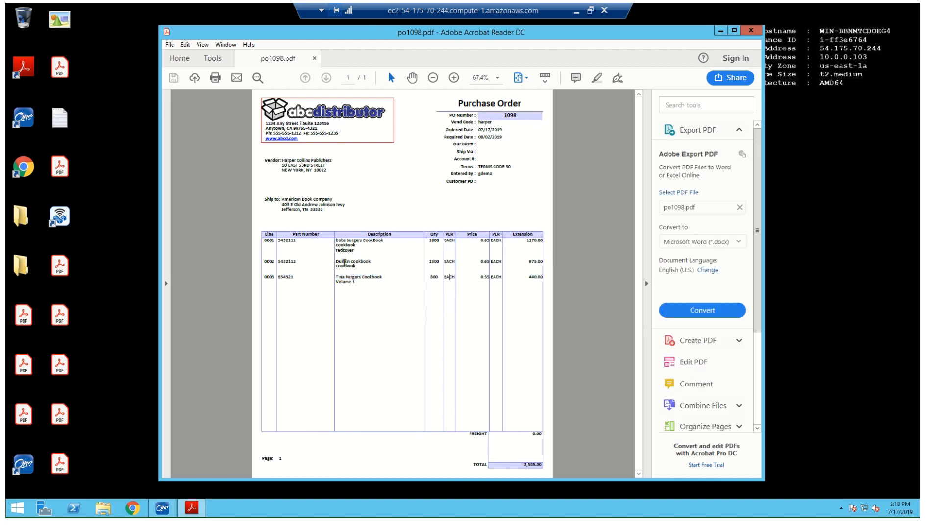
pyautogui.click(750, 31)
pyautogui.click(164, 508)
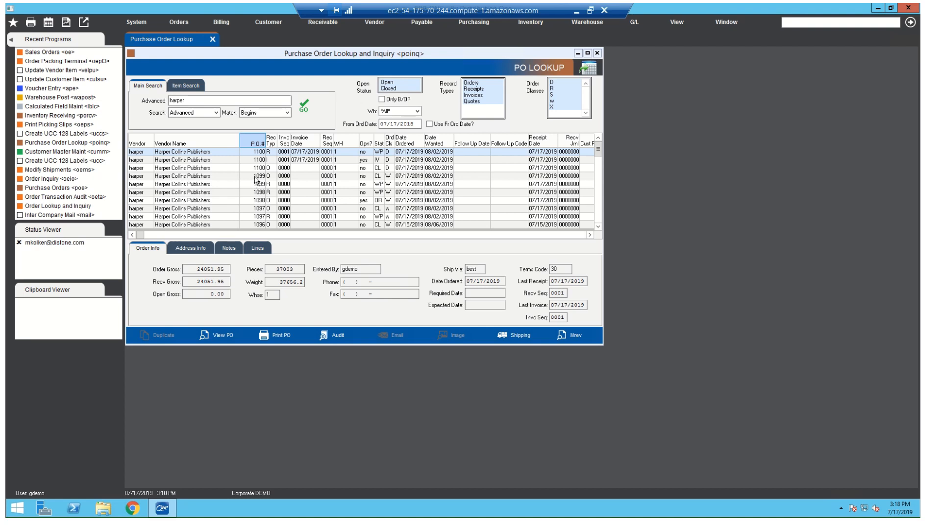
# - Widen the Rec Typ column in the purchase order results and select the first record
pyautogui.click(257, 176)
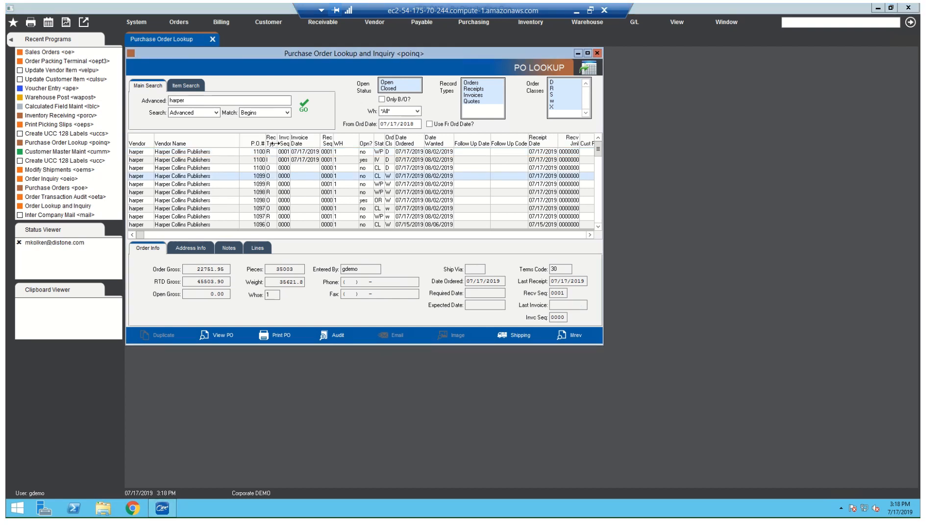
pyautogui.moveTo(277, 152); pyautogui.dragTo(287, 152)
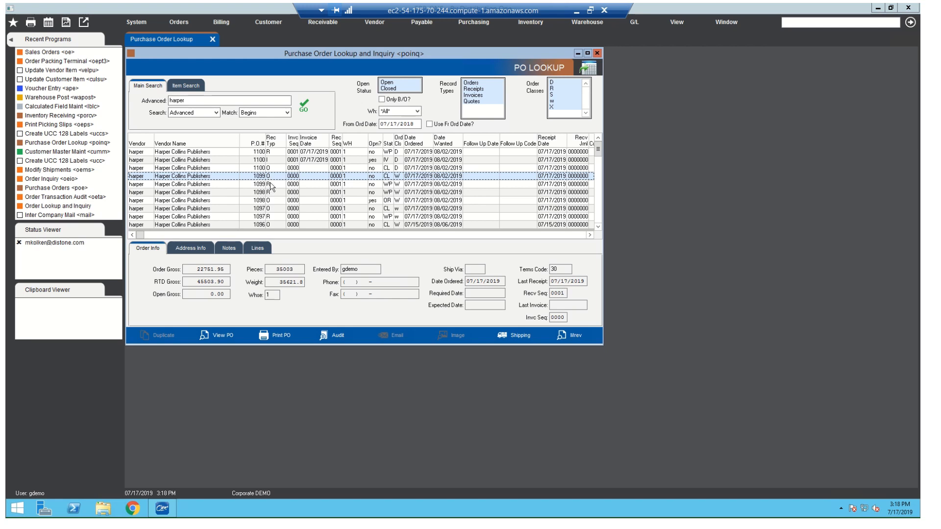
pyautogui.click(167, 154)
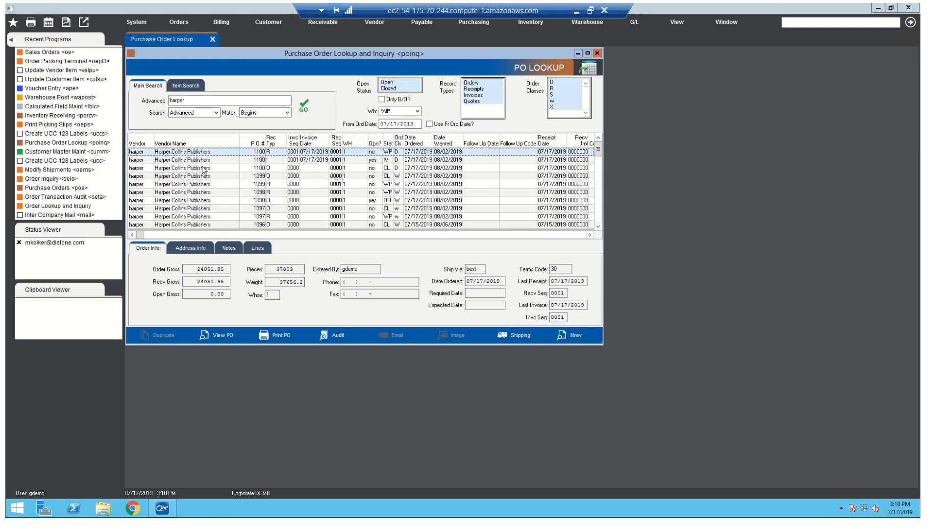
# - Send the purchase order results to the clipboard and paste them into a blank Excel workbook at cell A1
pyautogui.rightClick(175, 154)
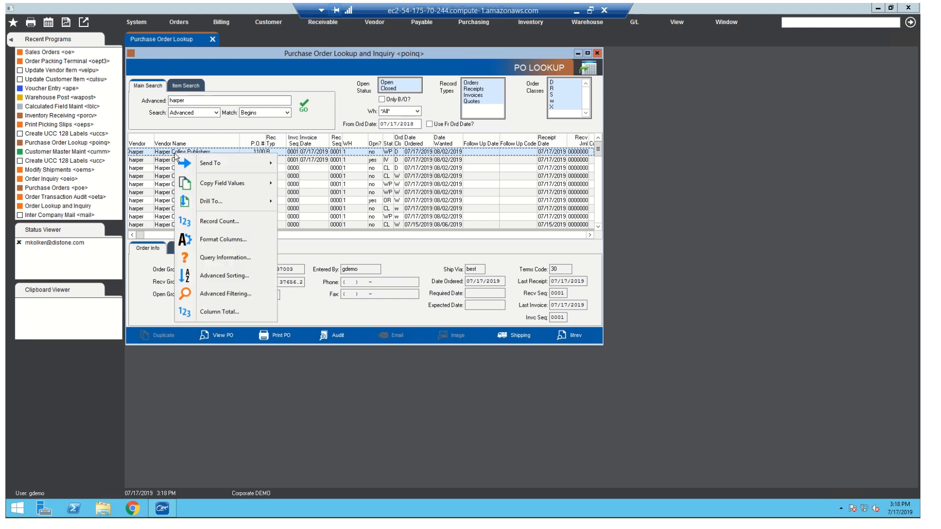
pyautogui.moveTo(200, 173)
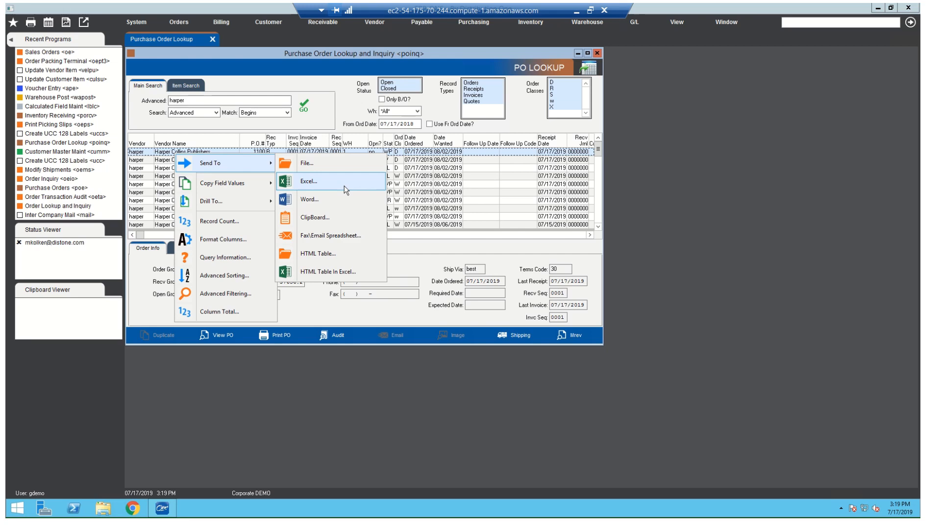
pyautogui.click(324, 214)
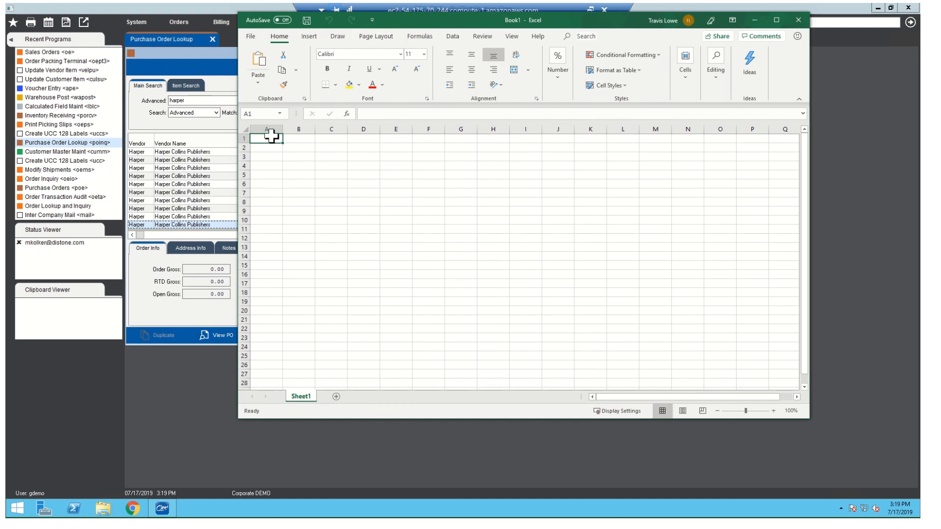
pyautogui.rightClick(271, 137)
pyautogui.click(300, 186)
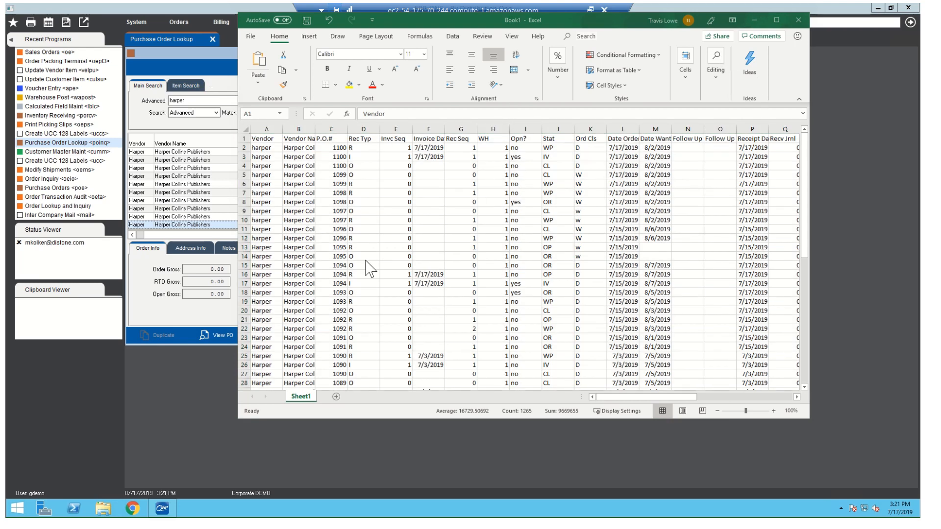
# - Look through the pasted purchase order rows and minimize Excel to return to the purchase order lookup
pyautogui.scroll(-16, 372, 268)
pyautogui.scroll(2, 376, 276)
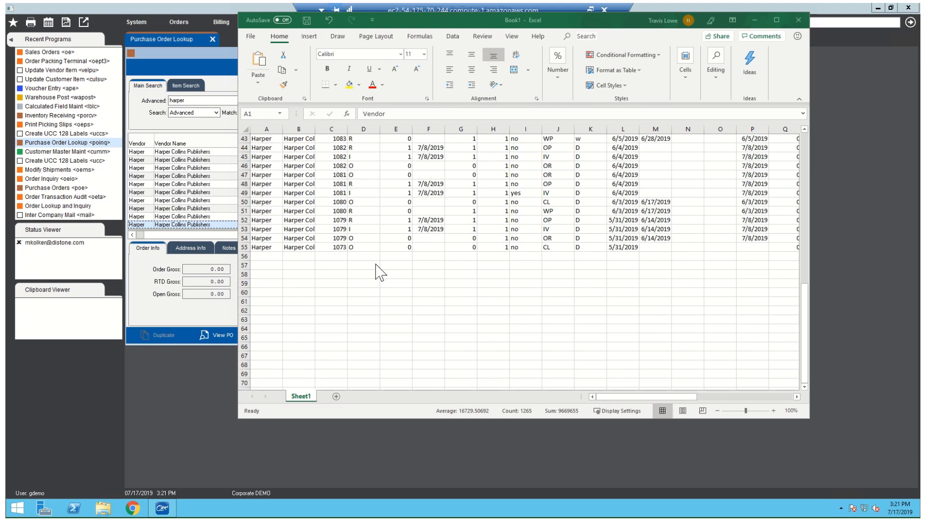
pyautogui.click(755, 22)
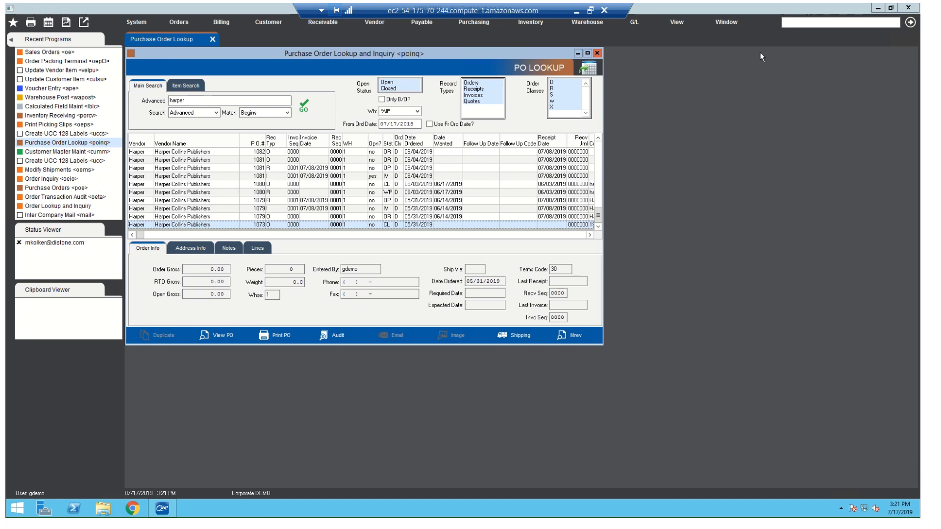
# - Open the Voucher Entry/Modify program using the run code ape
pyautogui.click(820, 22)
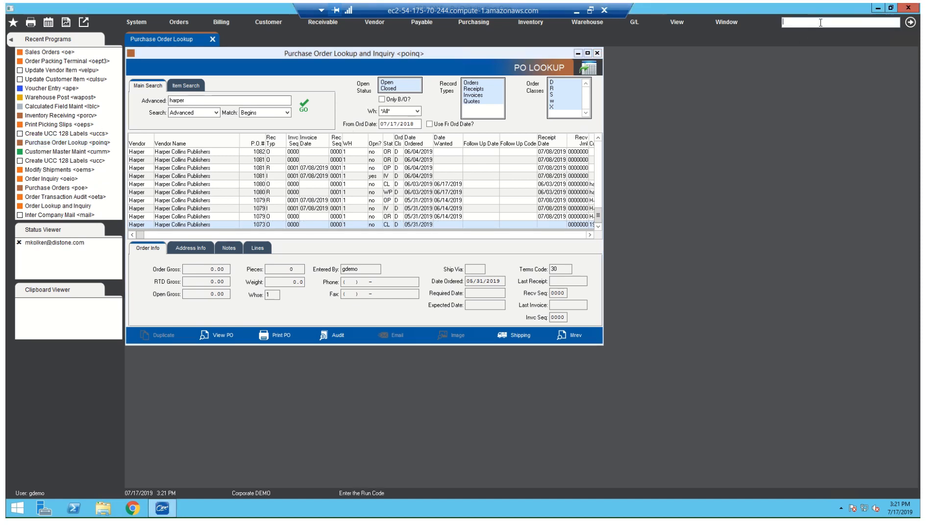
pyautogui.write('ap')
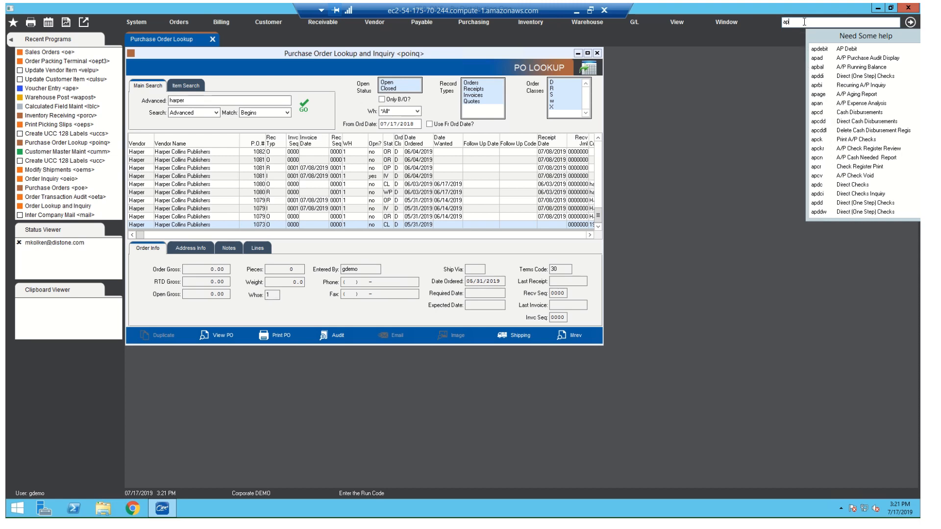
pyautogui.write('e')
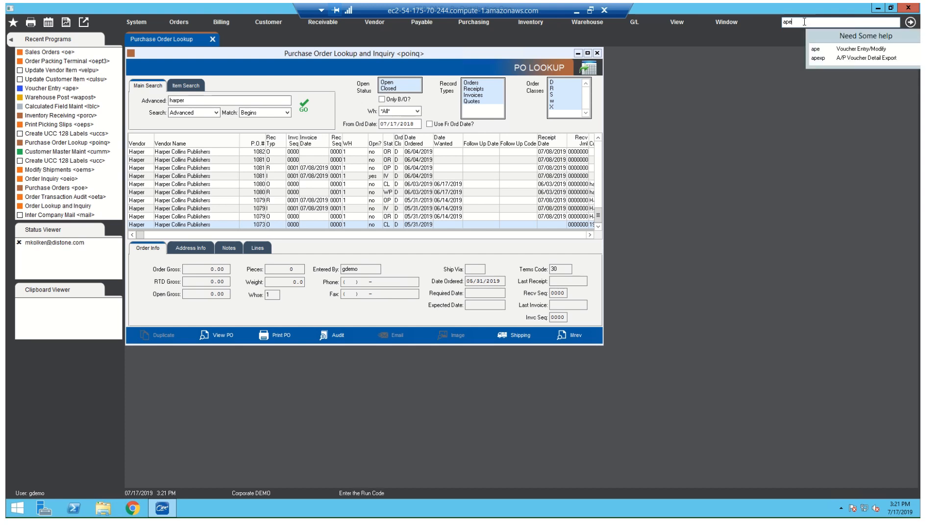
pyautogui.click(861, 50)
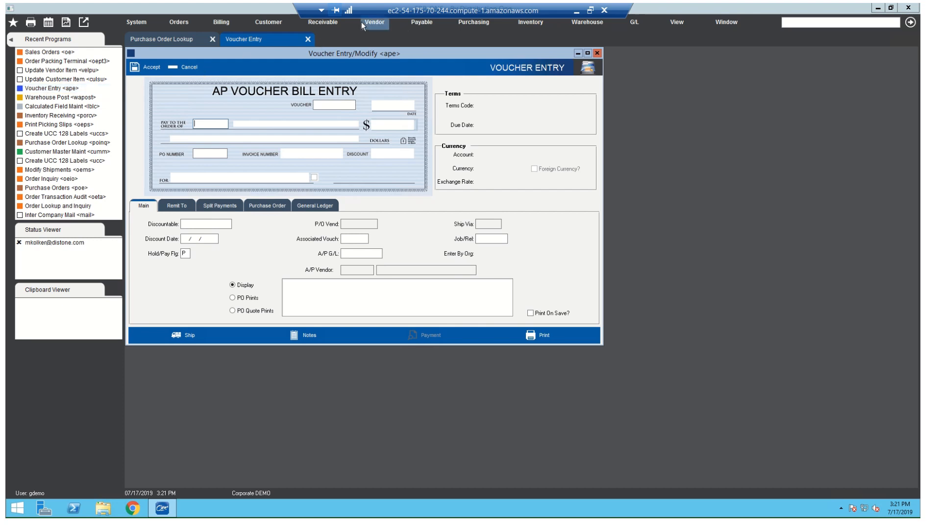
pyautogui.click(418, 23)
pyautogui.moveTo(430, 43)
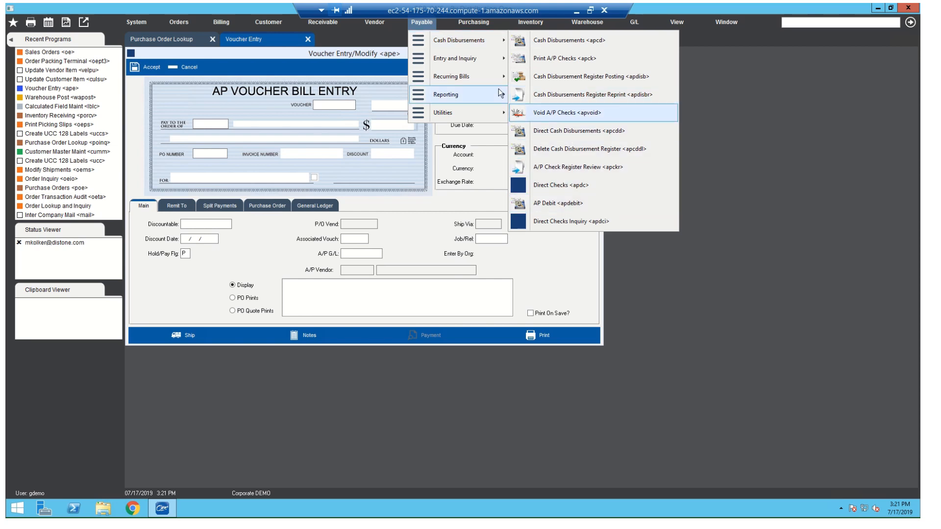
pyautogui.moveTo(480, 57)
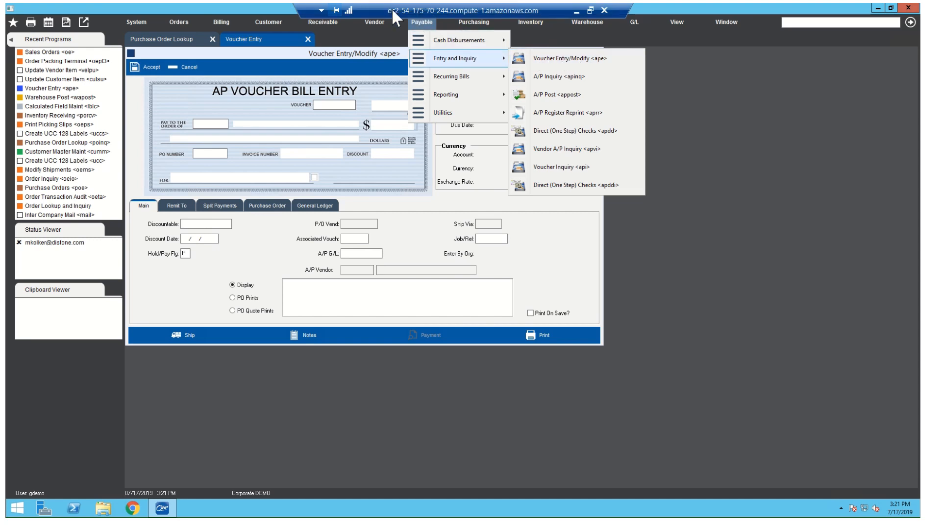
pyautogui.click(366, 61)
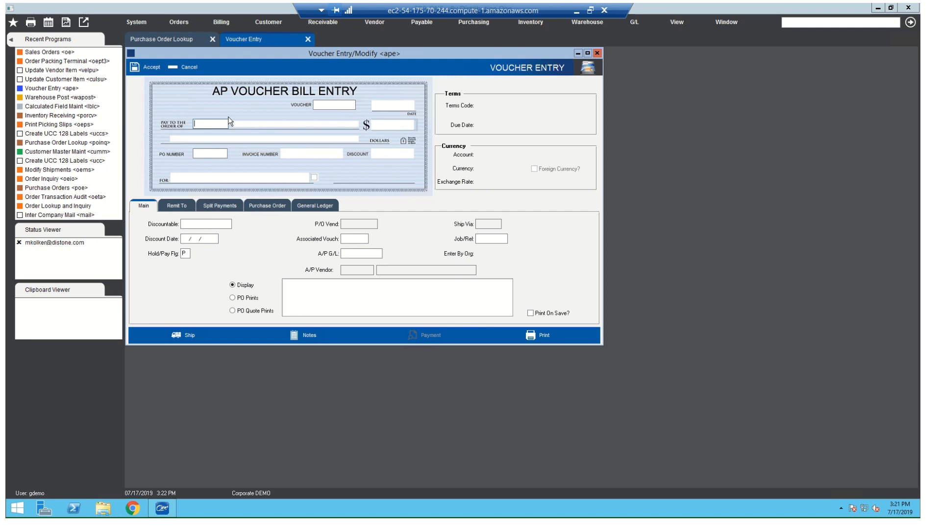
# - Look up the vendor harper, make Harper Collins Publishers the payee, and leave the voucher amount unfilled
pyautogui.press('F2')
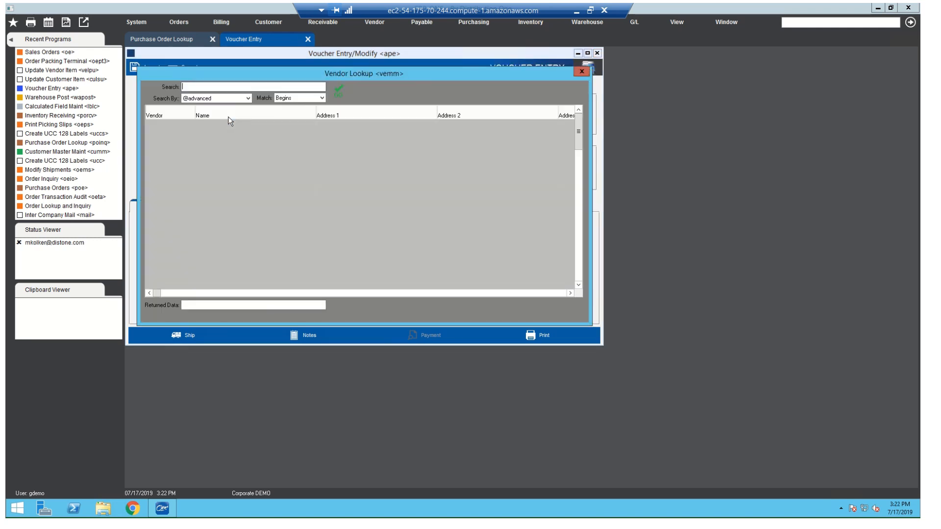
pyautogui.write('harper')
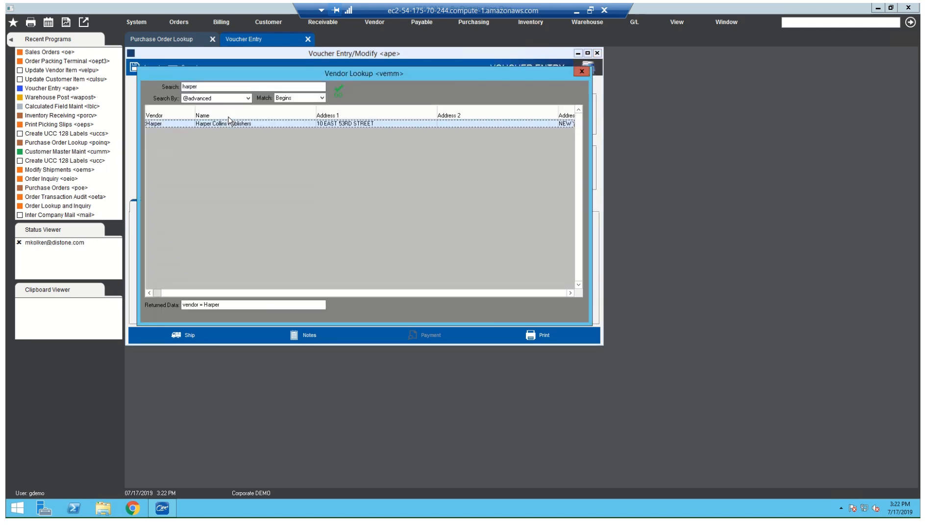
pyautogui.press('Return')
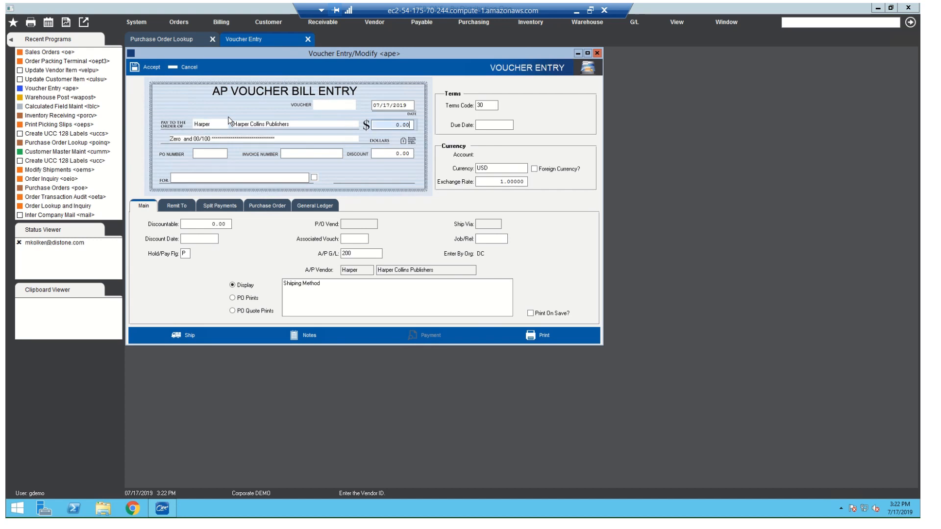
pyautogui.press('Tab')
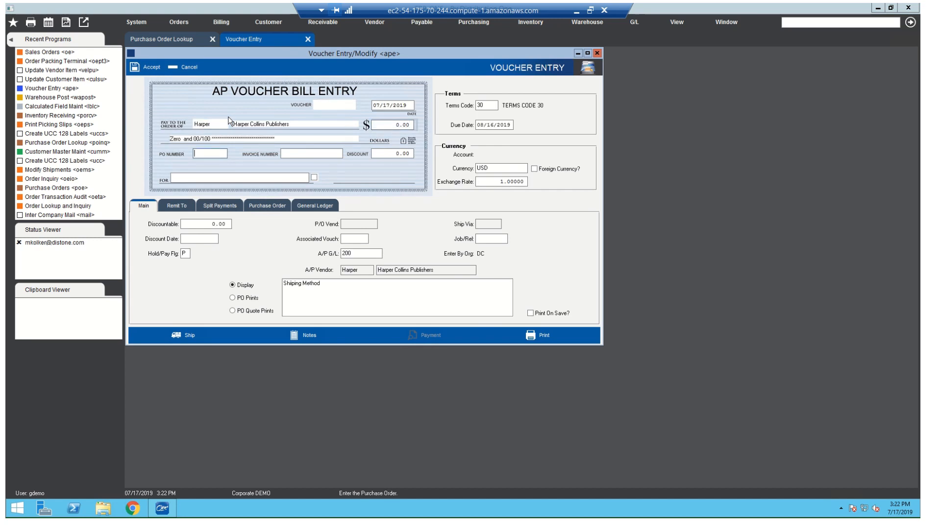
# - Look up all of Harper's purchase orders and pick the closed Harper Collins Publishers order dated 07/17/2019
pyautogui.press('F2')
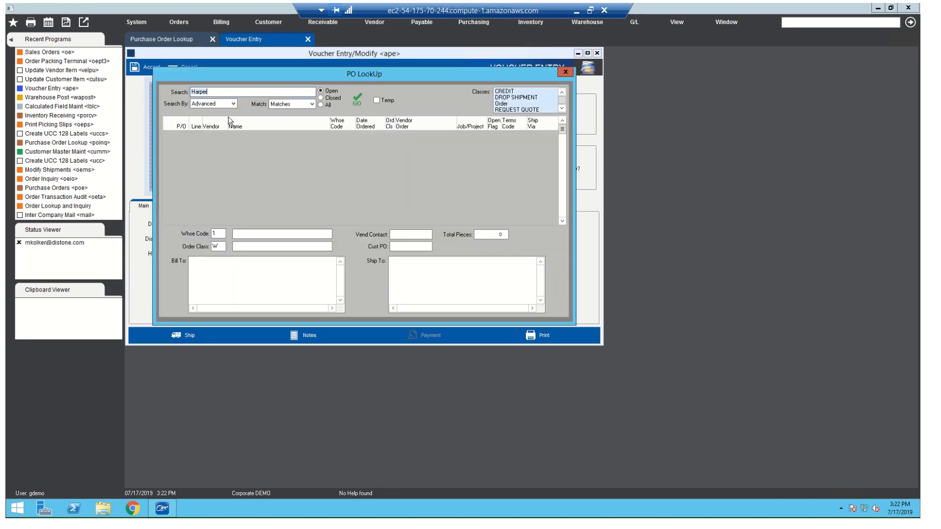
pyautogui.press('Return')
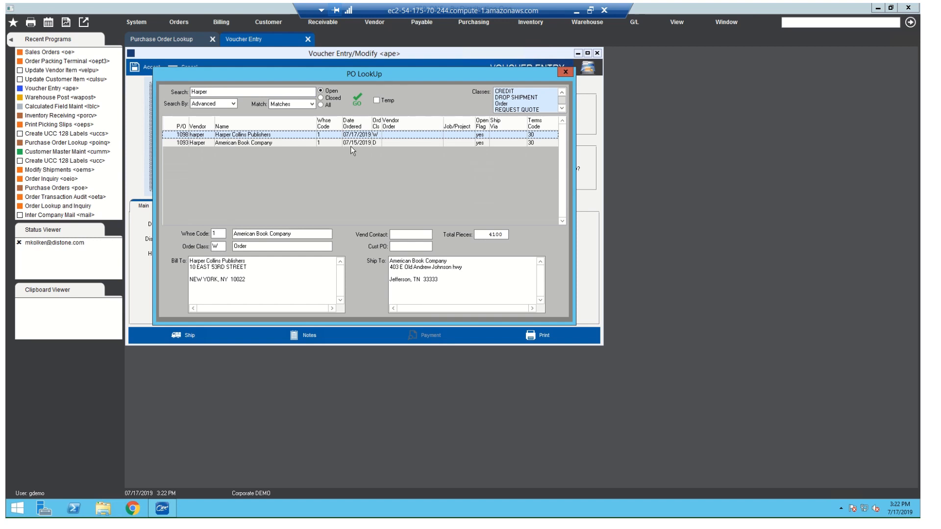
pyautogui.click(327, 105)
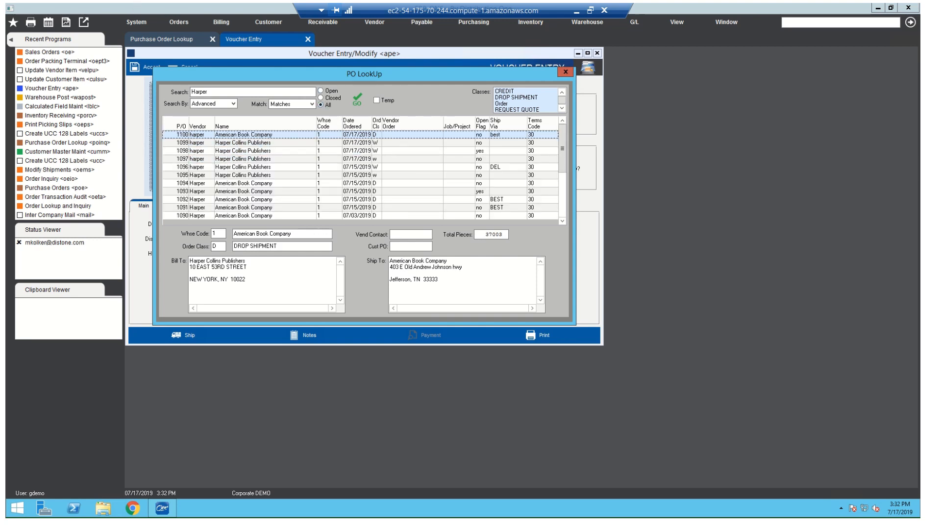
pyautogui.click(203, 144)
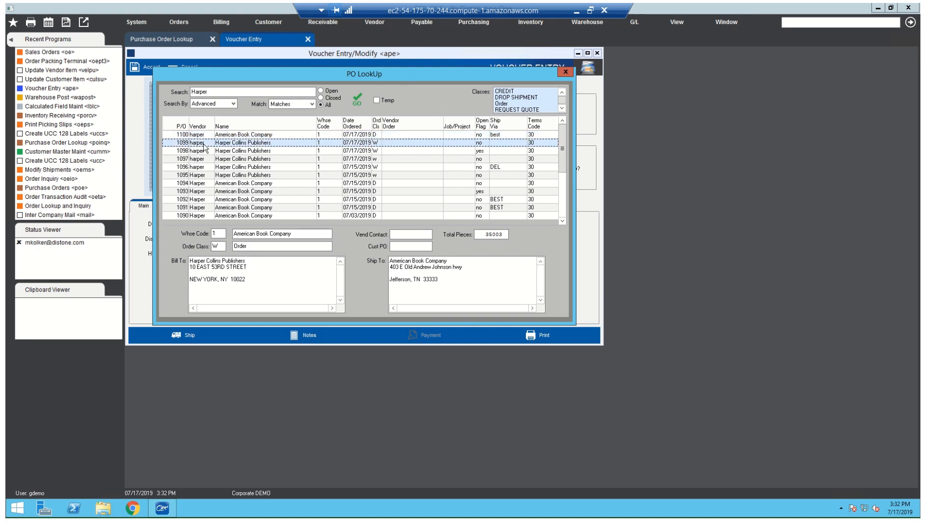
pyautogui.doubleClick(205, 147)
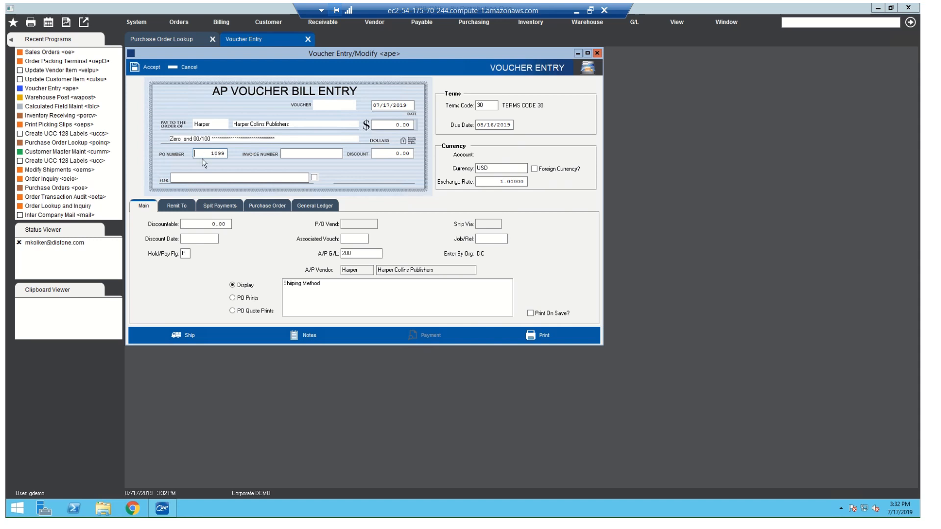
# - Load the selected purchase order's 07/17/2019 receipt into the voucher
pyautogui.press('Tab')
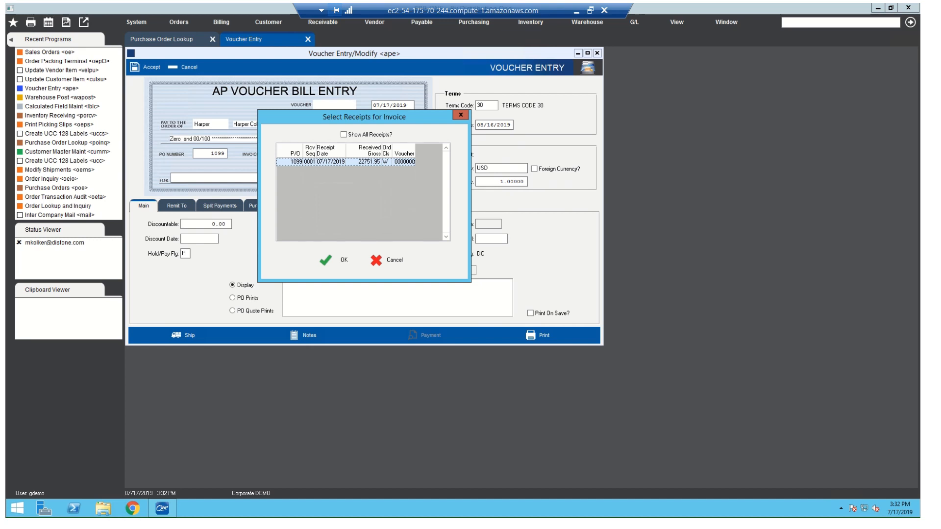
pyautogui.click(344, 134)
pyautogui.click(343, 261)
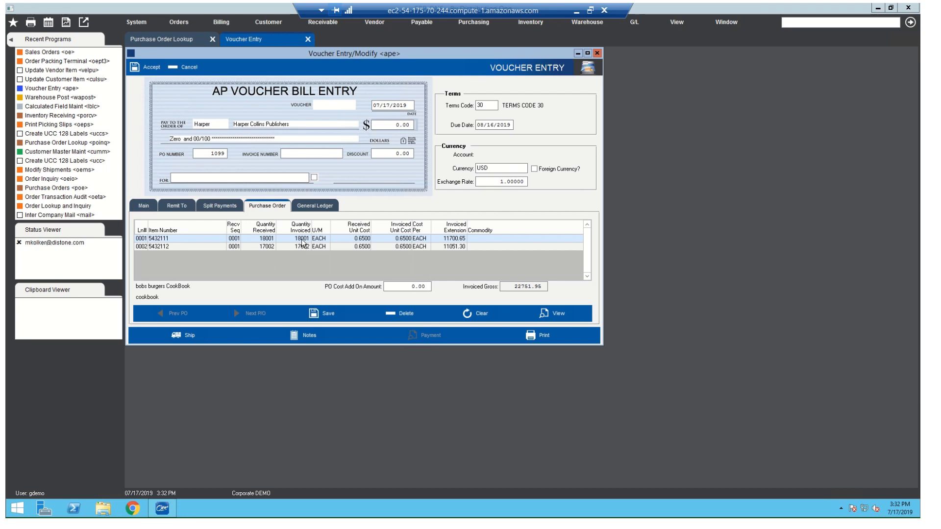
# - Set the invoiced unit cost of line 0001, item 5432111, to 0.70
pyautogui.click(399, 239)
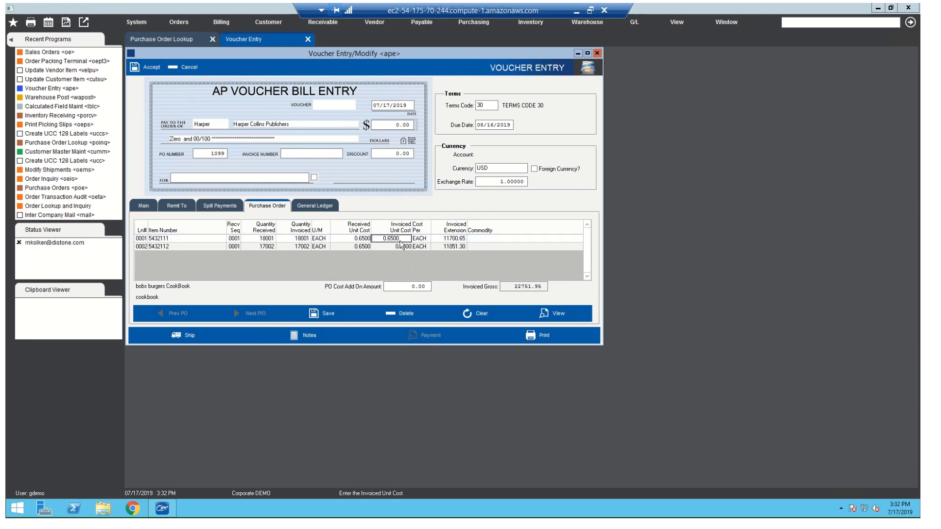
pyautogui.moveTo(400, 239); pyautogui.dragTo(361, 239)
pyautogui.write('.')
pyautogui.press('Return')
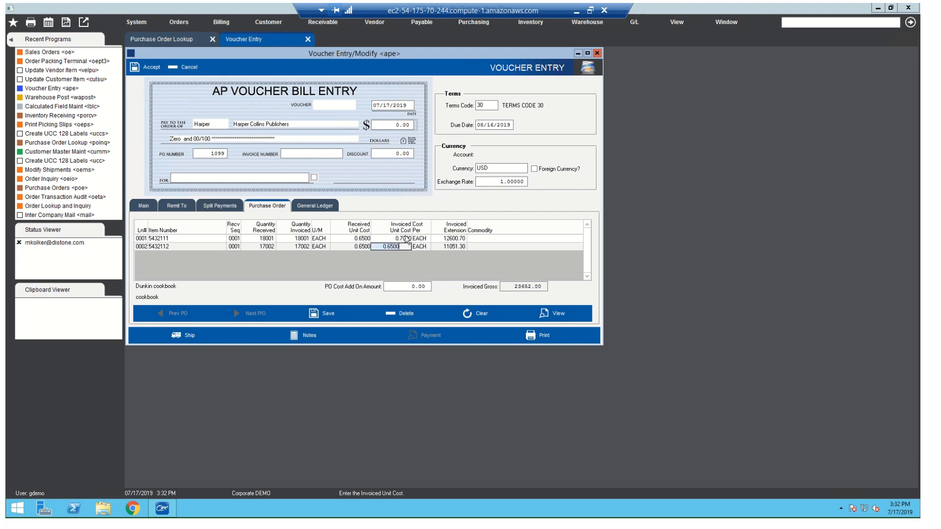
# - Restore the invoiced unit cost of line 0001 to 0.65
pyautogui.click(405, 238)
pyautogui.moveTo(406, 238); pyautogui.dragTo(366, 238)
pyautogui.write('.5')
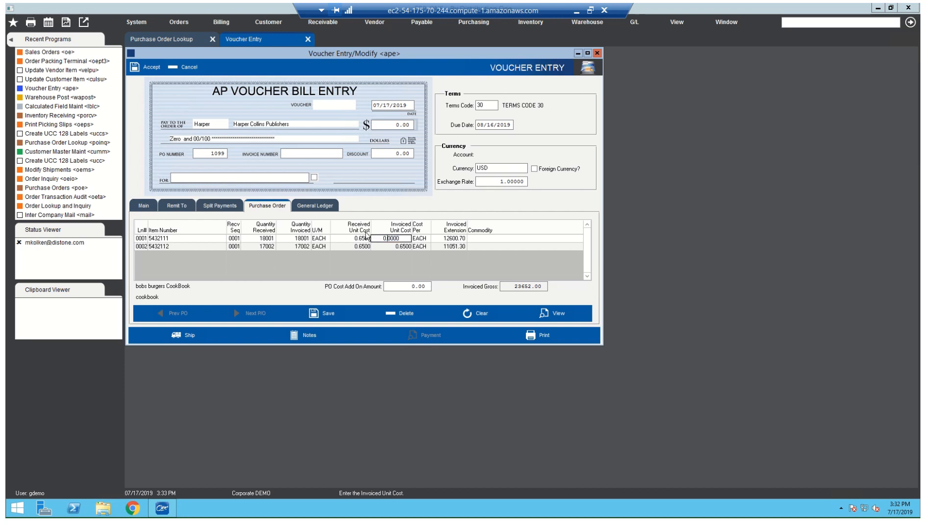
pyautogui.press('Return')
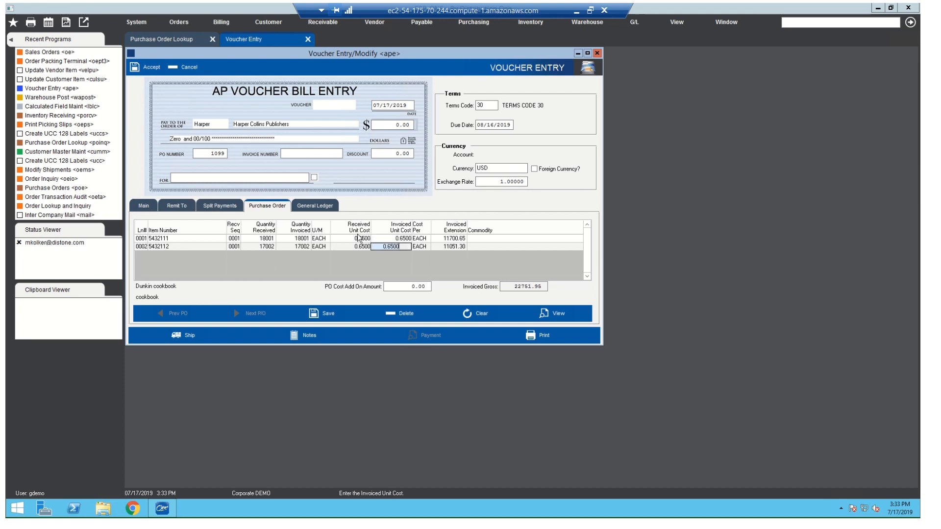
# - Save the voucher's purchase order lines and apply the invoiced cost of line 0001 to inventory
pyautogui.click(304, 239)
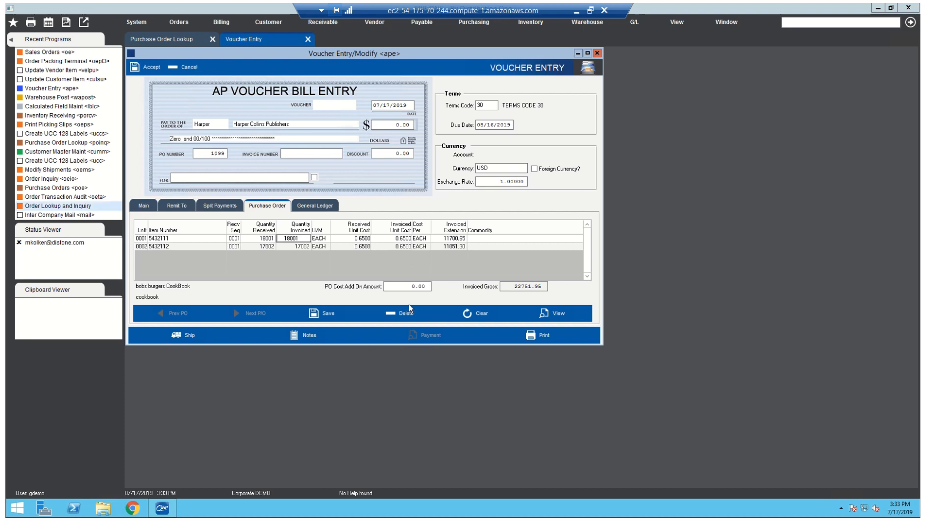
pyautogui.click(411, 288)
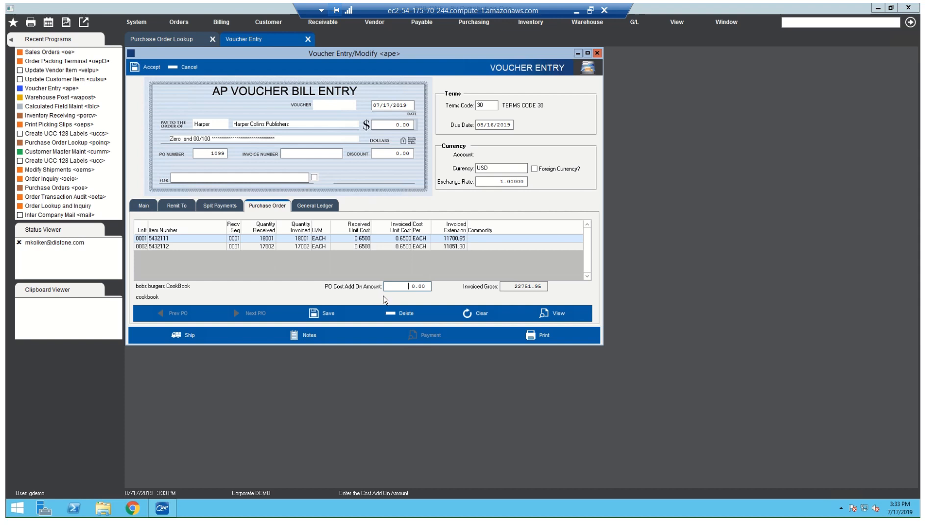
pyautogui.click(343, 314)
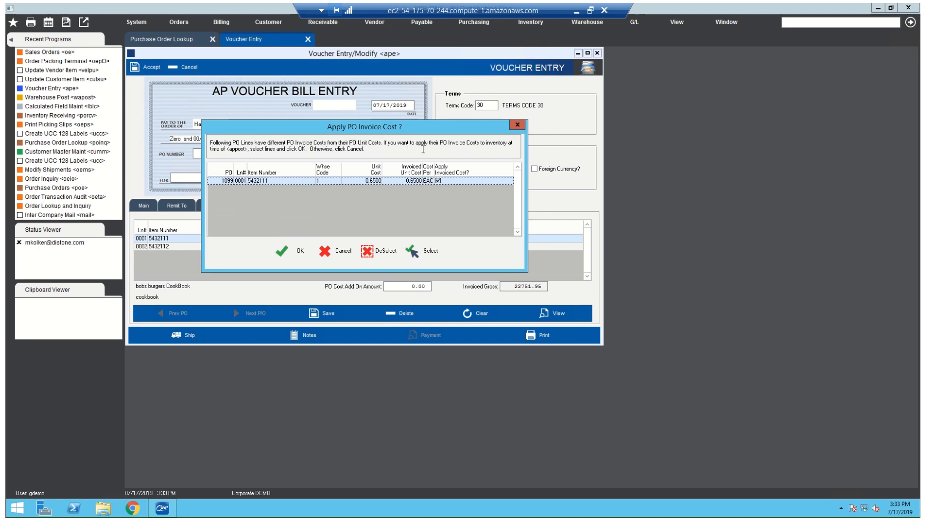
pyautogui.click(288, 252)
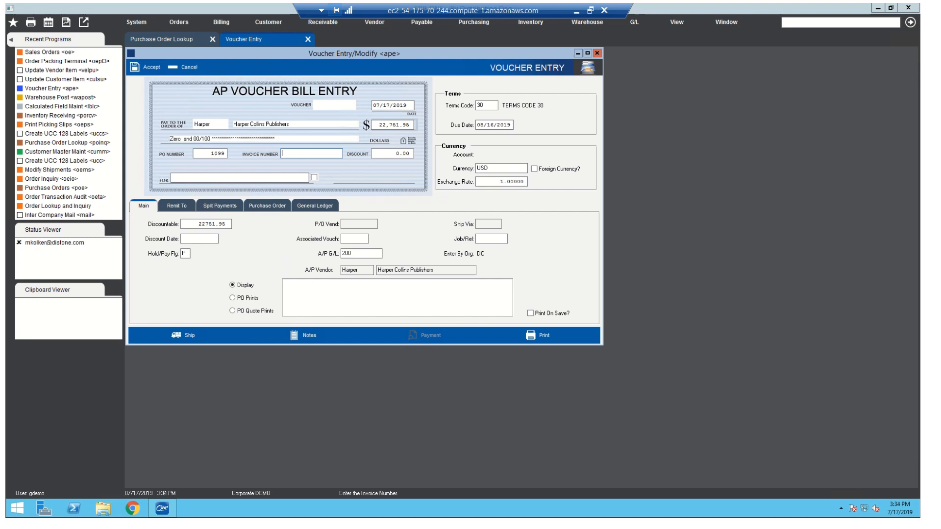
# - Review the voucher's date, associated voucher, discount date, Hold/Pay flag and Job/Rel fields
pyautogui.click(385, 107)
pyautogui.click(355, 241)
pyautogui.click(199, 240)
pyautogui.click(188, 254)
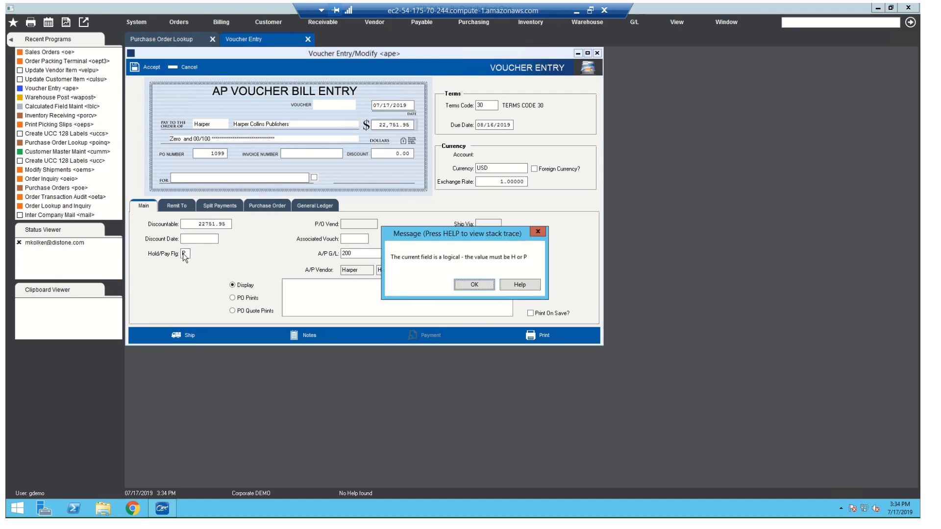
pyautogui.click(479, 287)
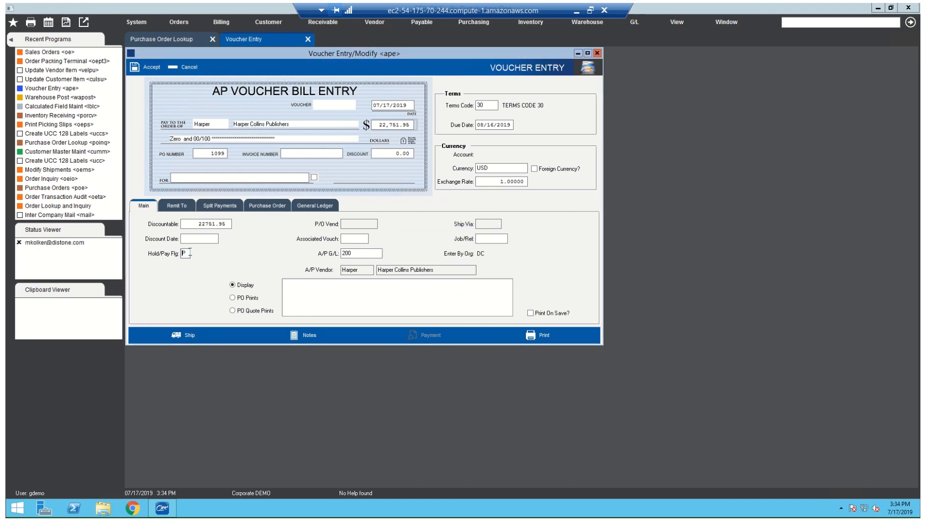
pyautogui.click(499, 239)
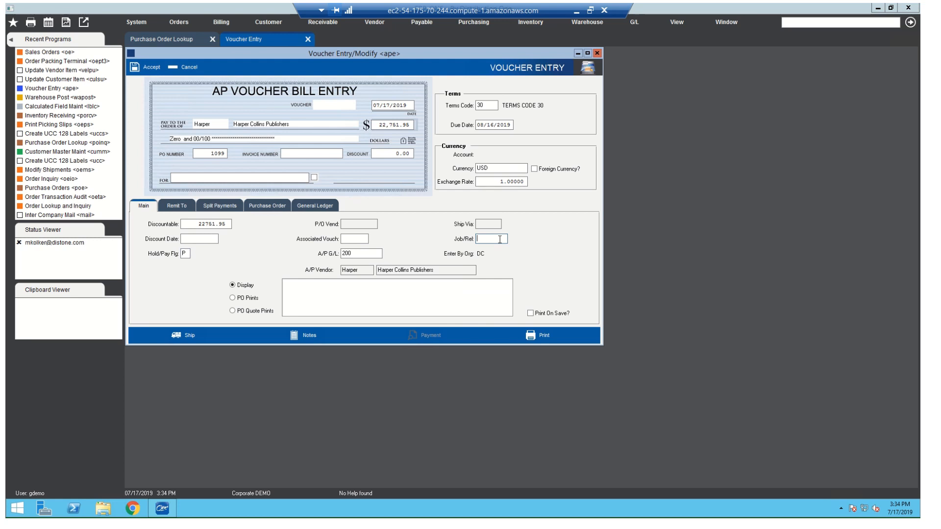
# - Look up the accounts available for the voucher's A/P G/L field and close the lookup without choosing one
pyautogui.click(357, 254)
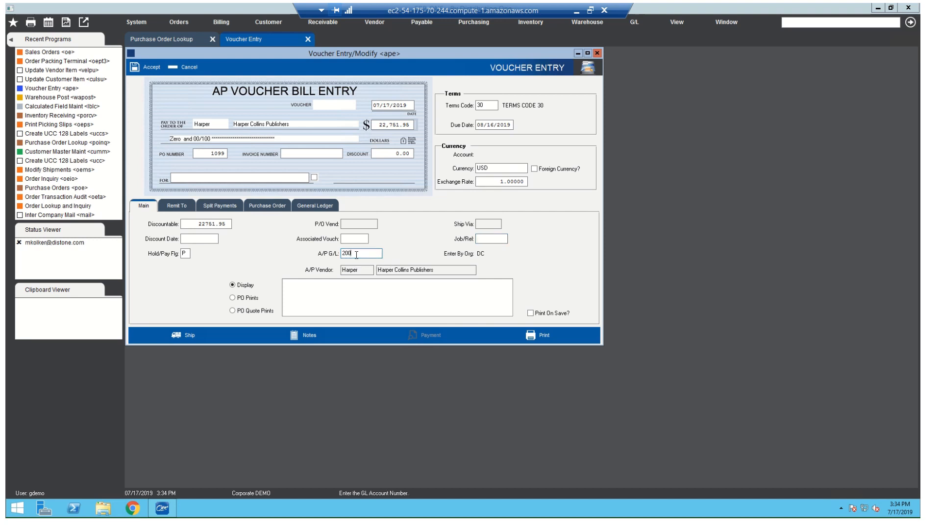
pyautogui.doubleClick(356, 253)
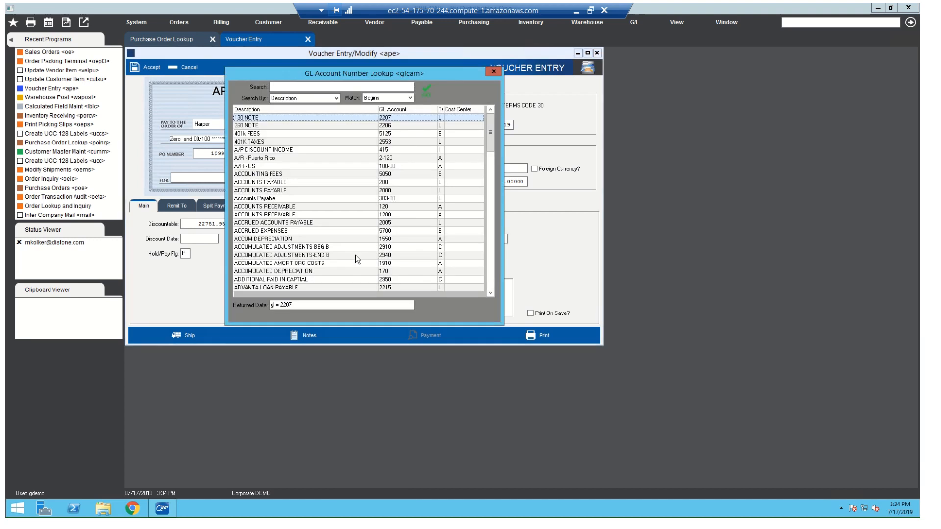
pyautogui.click(493, 71)
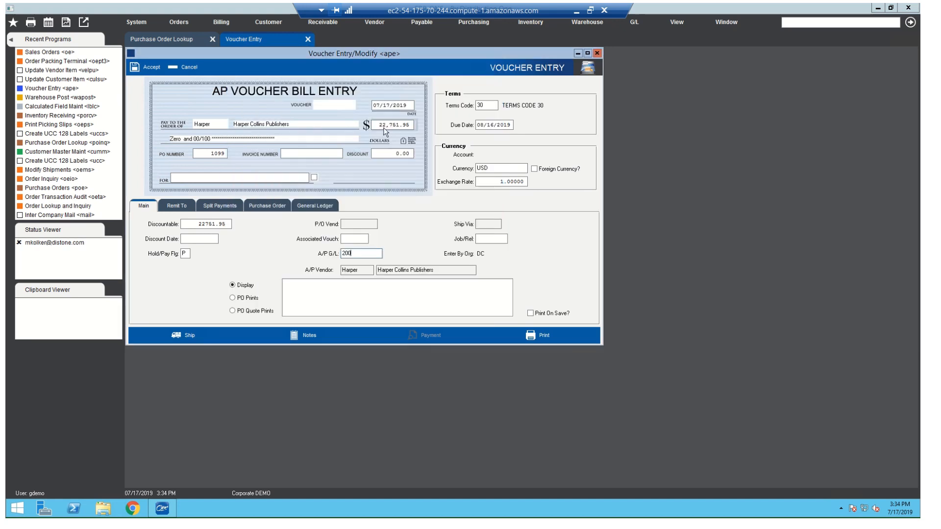
# - Add a general ledger line of 1500 to the voucher, using the FREIGHT IN account found by searching for "freight"
pyautogui.click(315, 206)
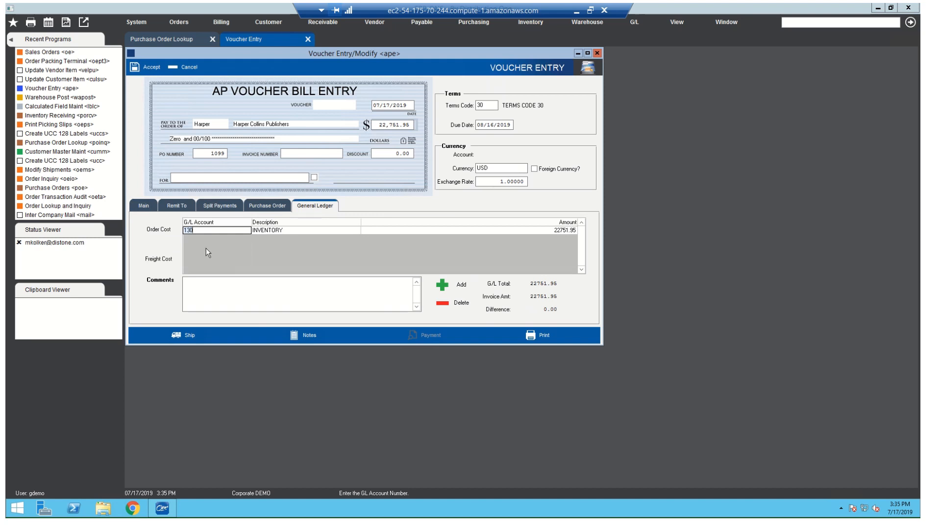
pyautogui.click(446, 285)
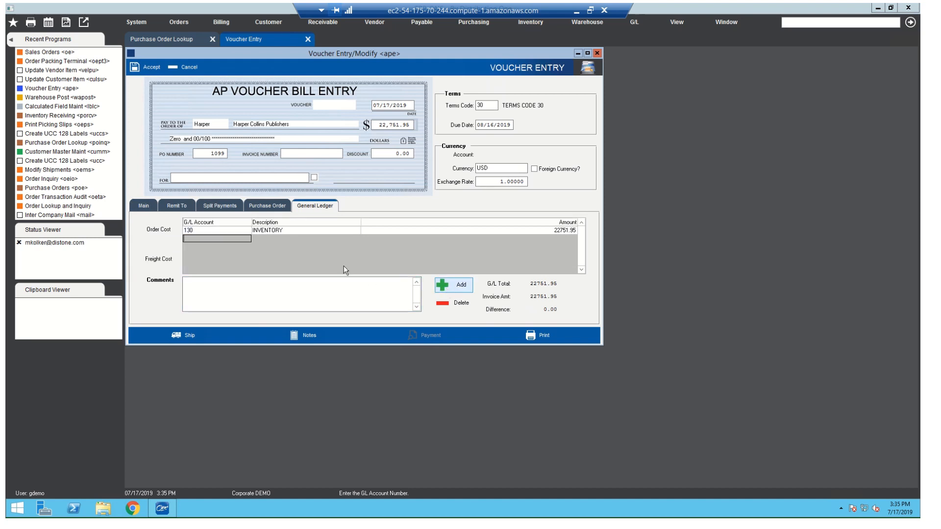
pyautogui.doubleClick(226, 238)
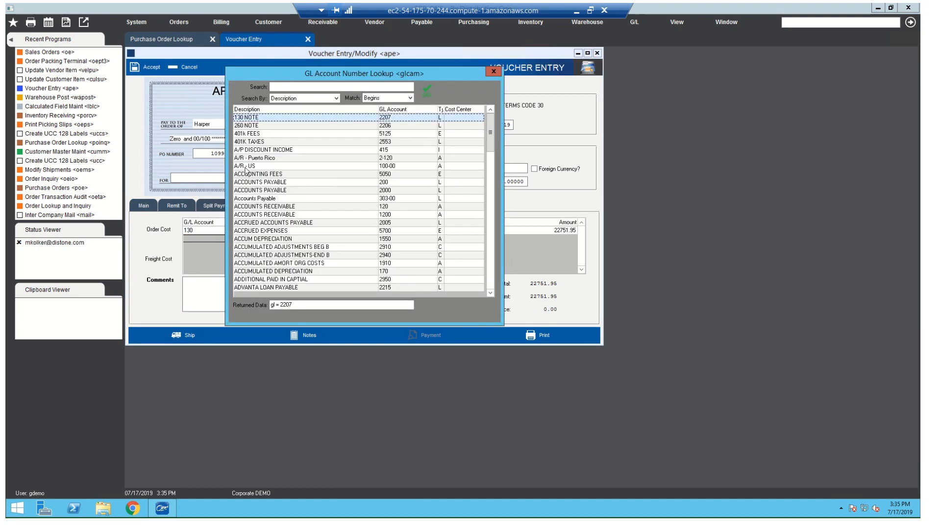
pyautogui.click(318, 86)
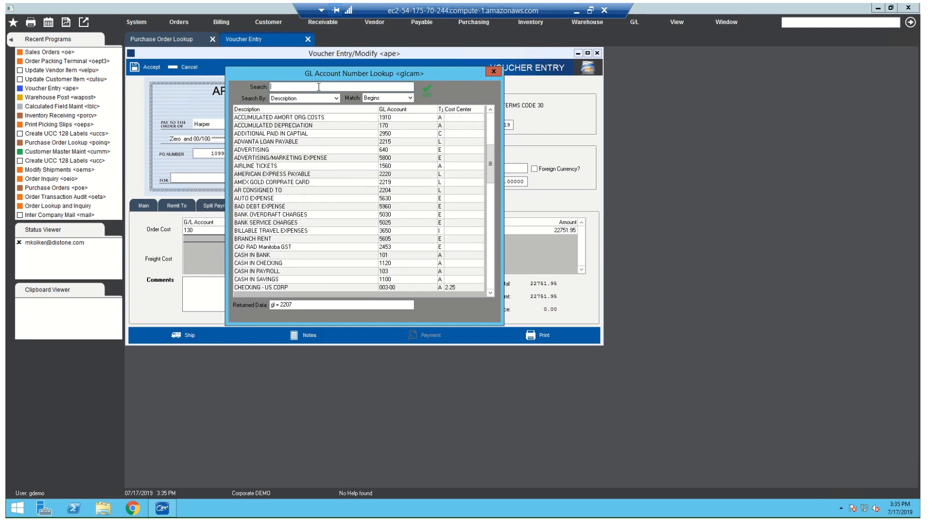
pyautogui.write('freight')
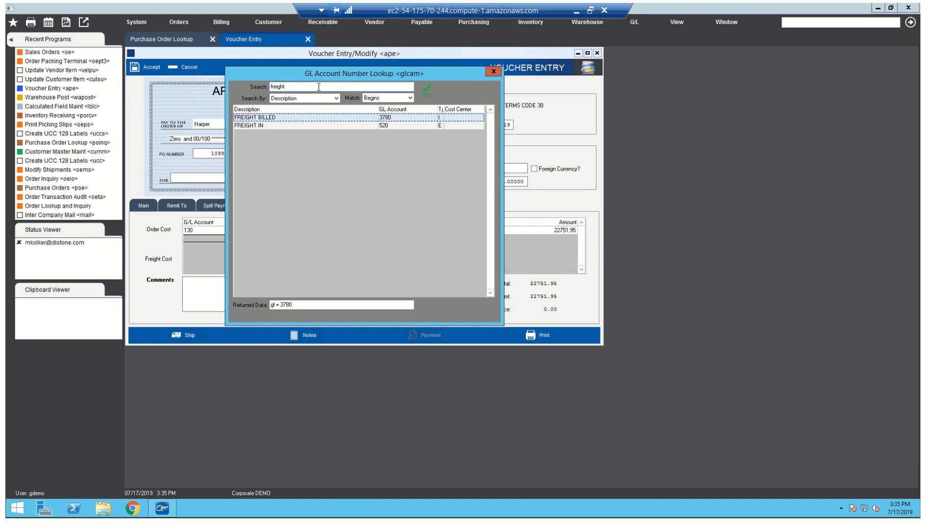
pyautogui.press('Down')
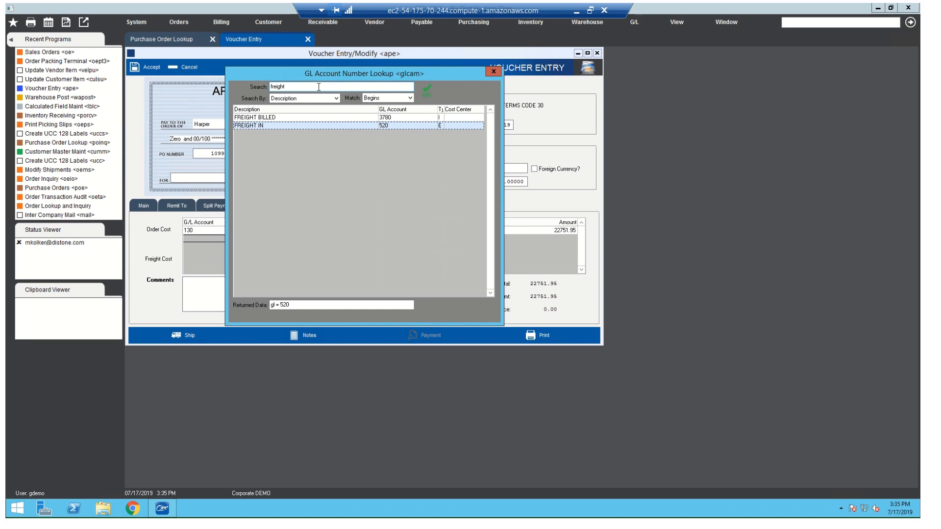
pyautogui.press('Return')
pyautogui.press('Tab')
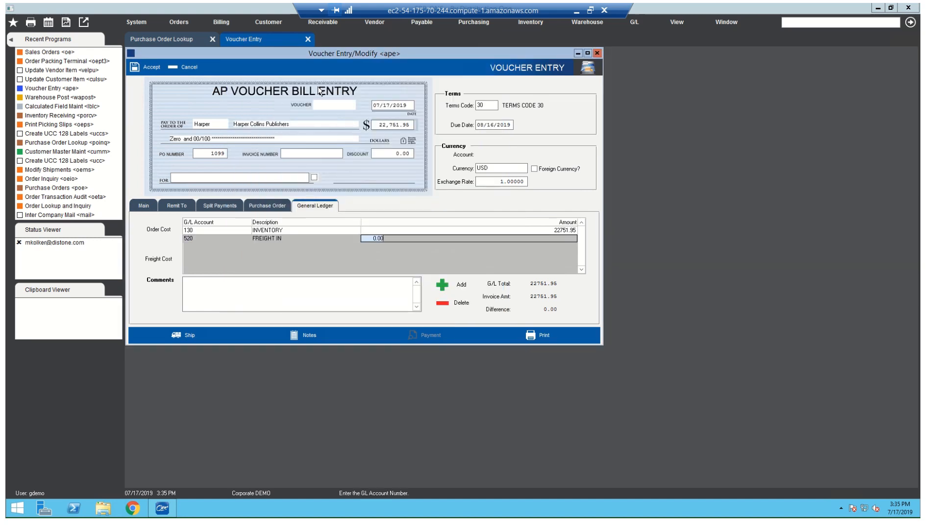
pyautogui.write('1500')
pyautogui.press('Return')
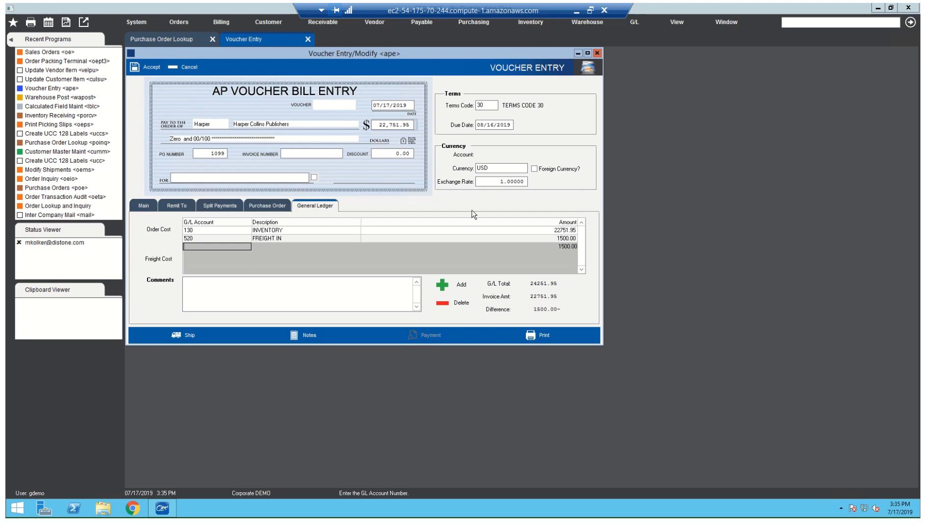
pyautogui.press('Up')
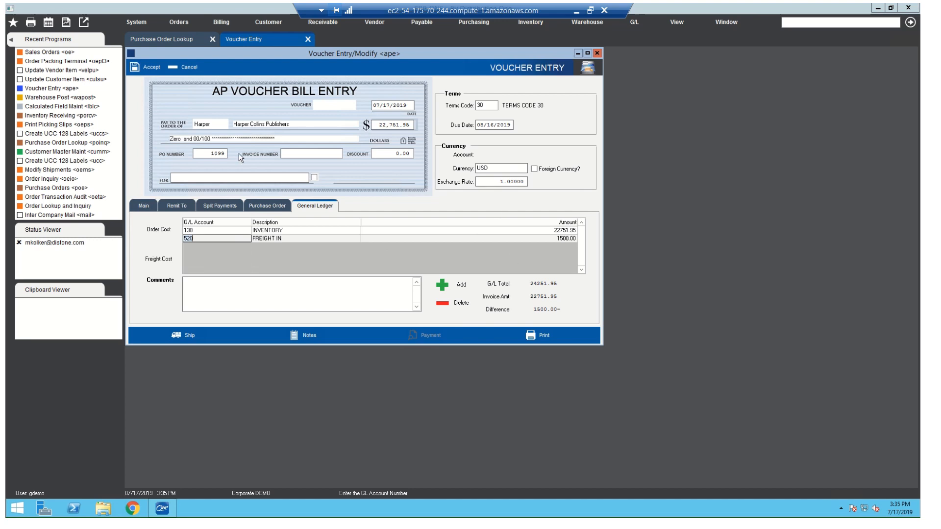
# - Try to accept the voucher, and set the percent of split payment 6 to 100
pyautogui.click(156, 67)
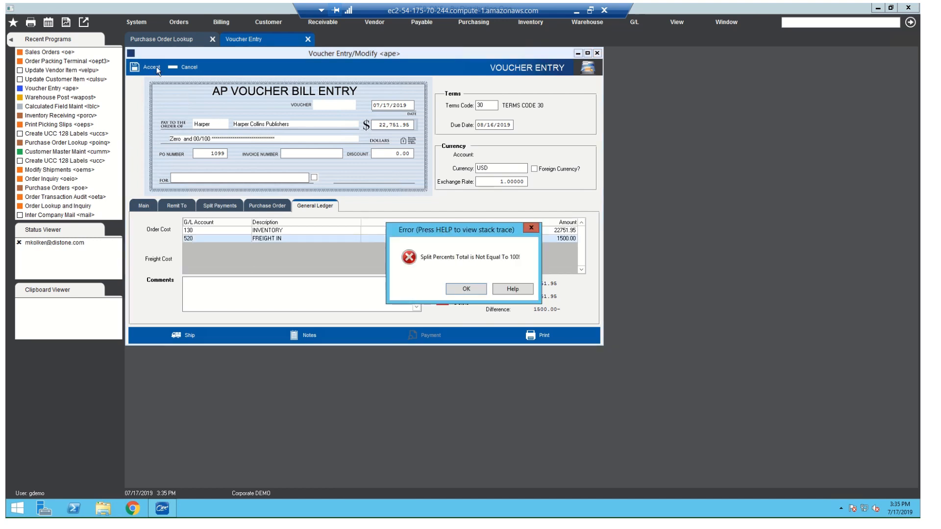
pyautogui.click(466, 289)
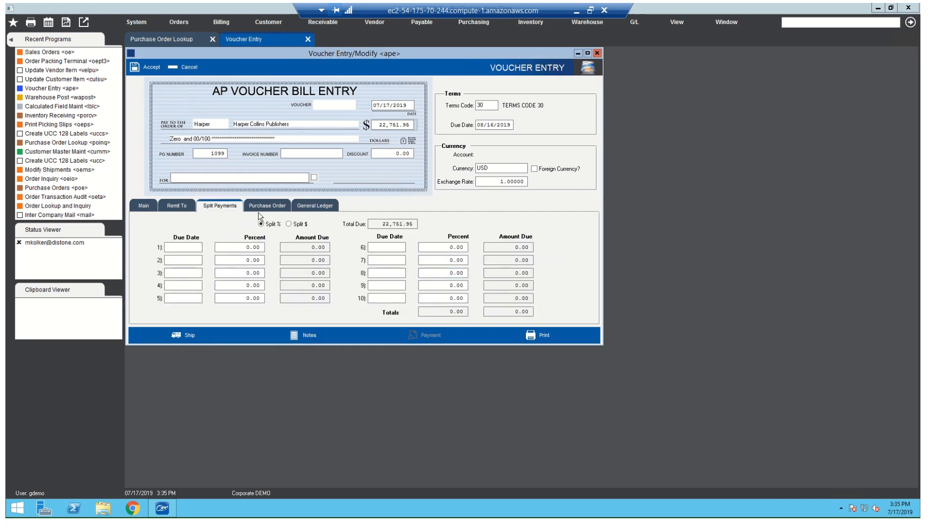
pyautogui.click(438, 248)
pyautogui.write('100')
pyautogui.press('Tab')
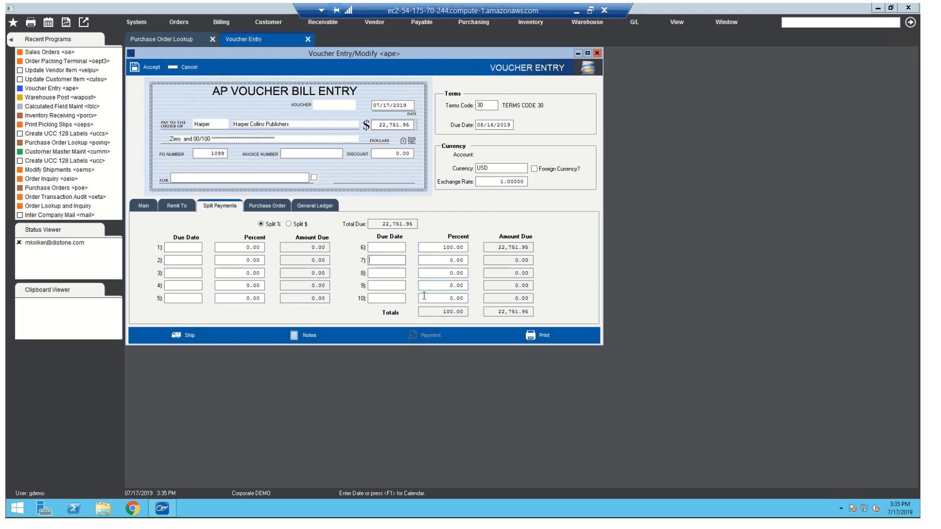
pyautogui.click(447, 247)
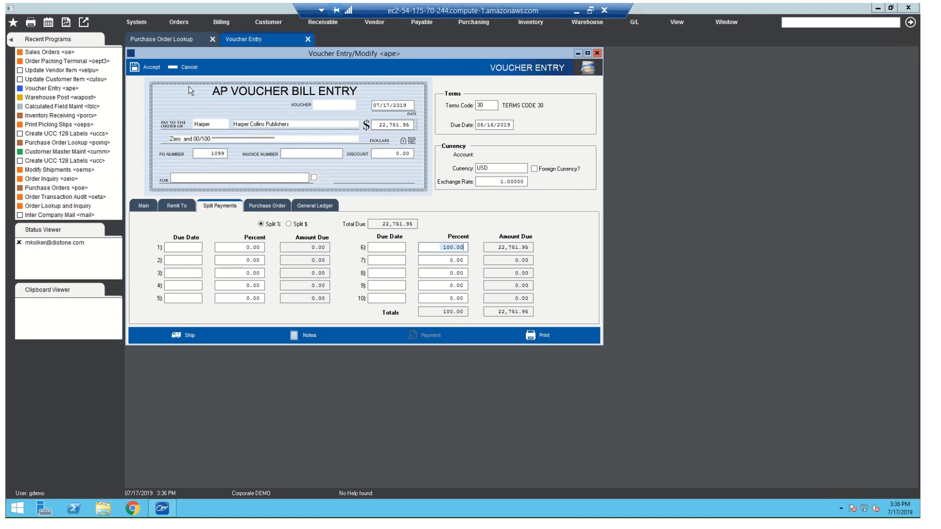
# - Delete the FREIGHT IN line from the voucher's general ledger distribution and save the voucher
pyautogui.click(136, 68)
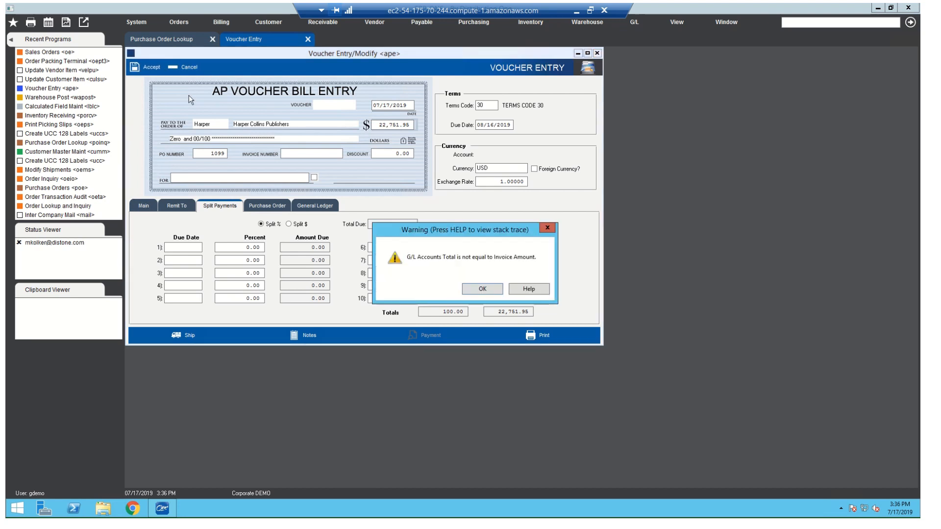
pyautogui.click(495, 287)
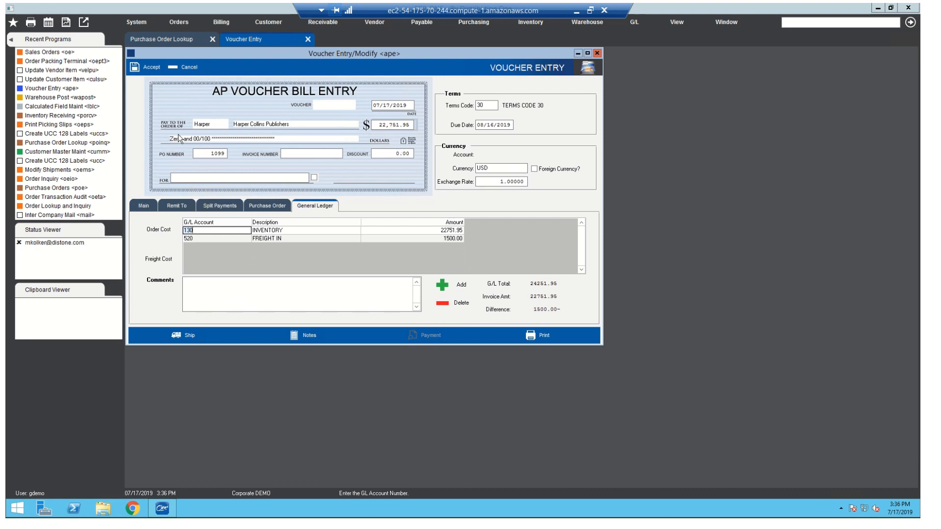
pyautogui.click(405, 239)
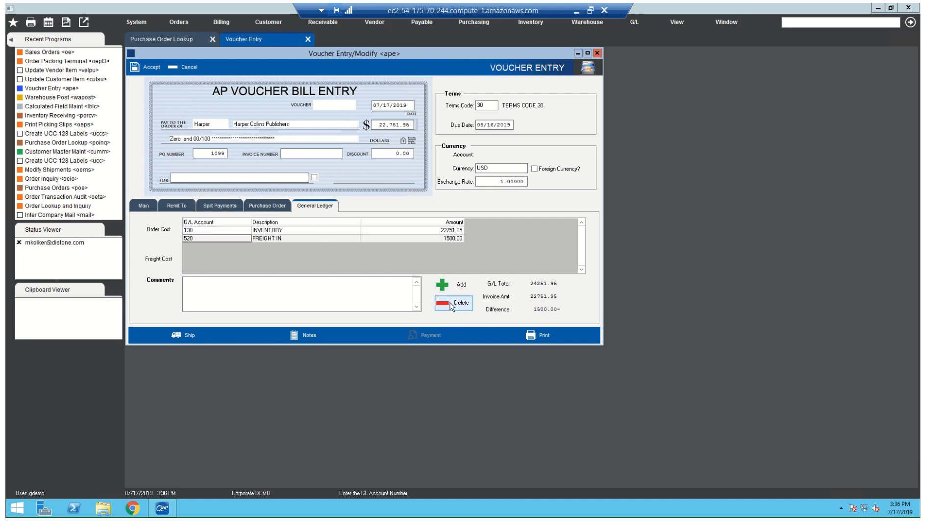
pyautogui.click(452, 304)
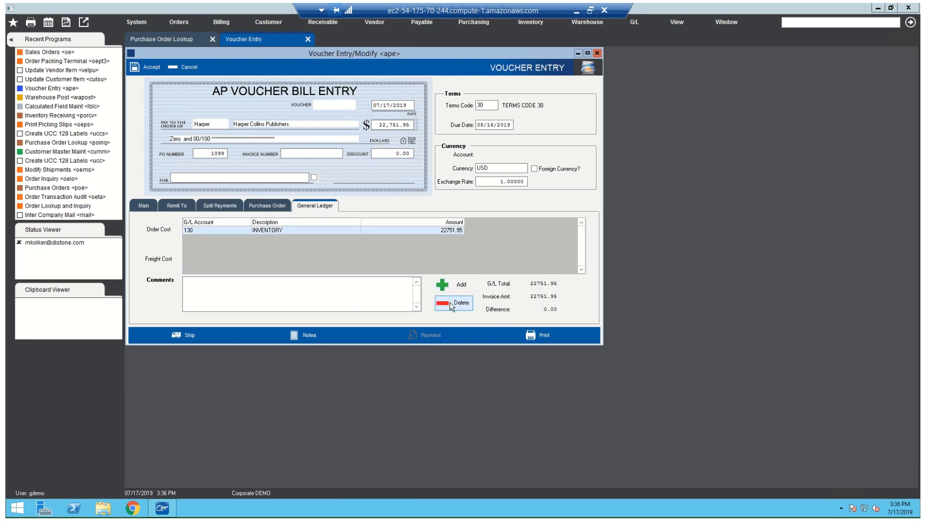
pyautogui.click(152, 68)
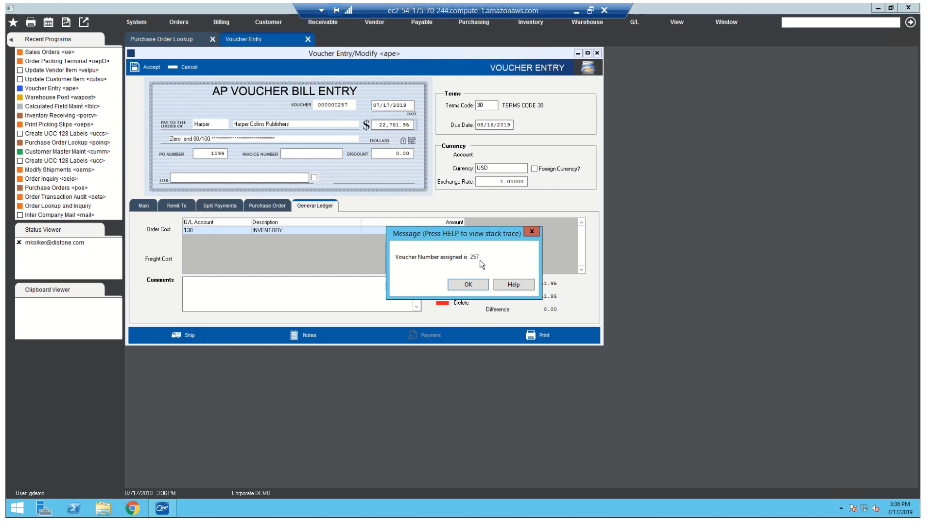
pyautogui.click(462, 284)
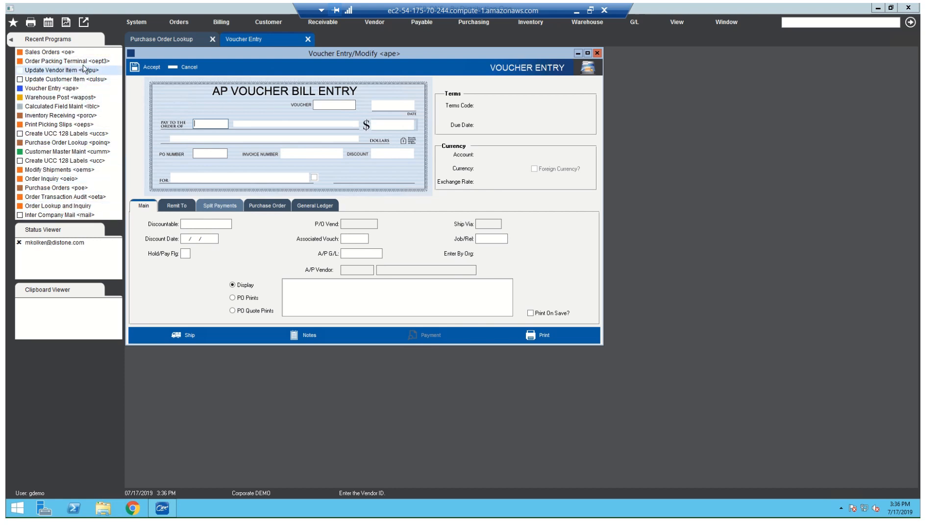
# - Open A/P Post and select the 22751.95 Harper Collins Publishers voucher
pyautogui.click(420, 22)
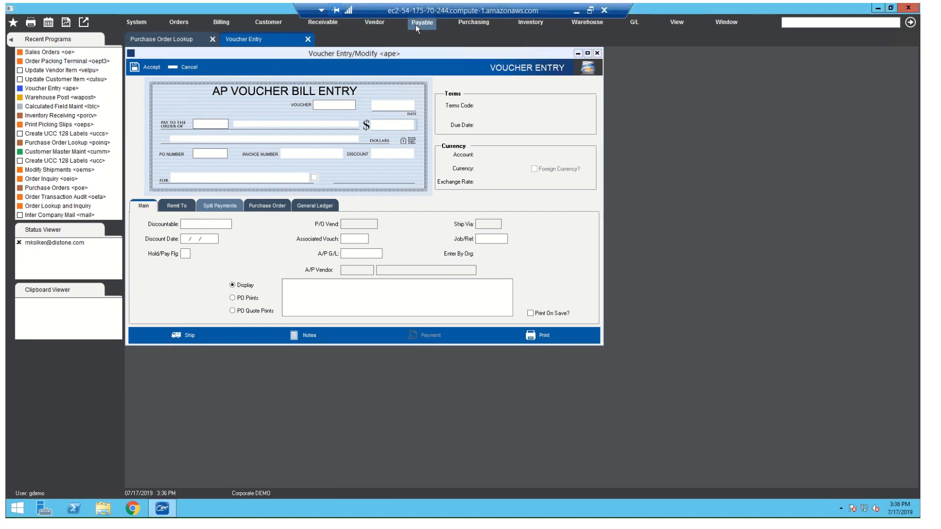
pyautogui.moveTo(455, 58)
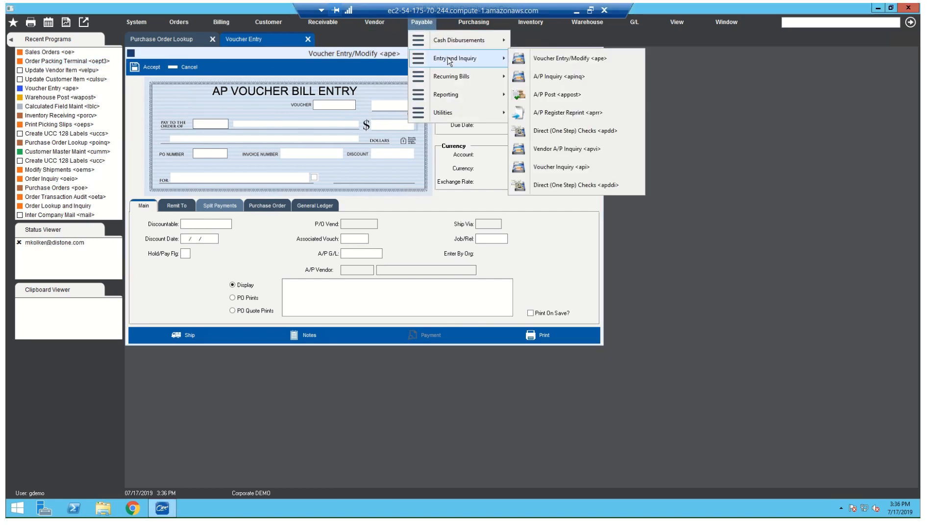
pyautogui.click(574, 94)
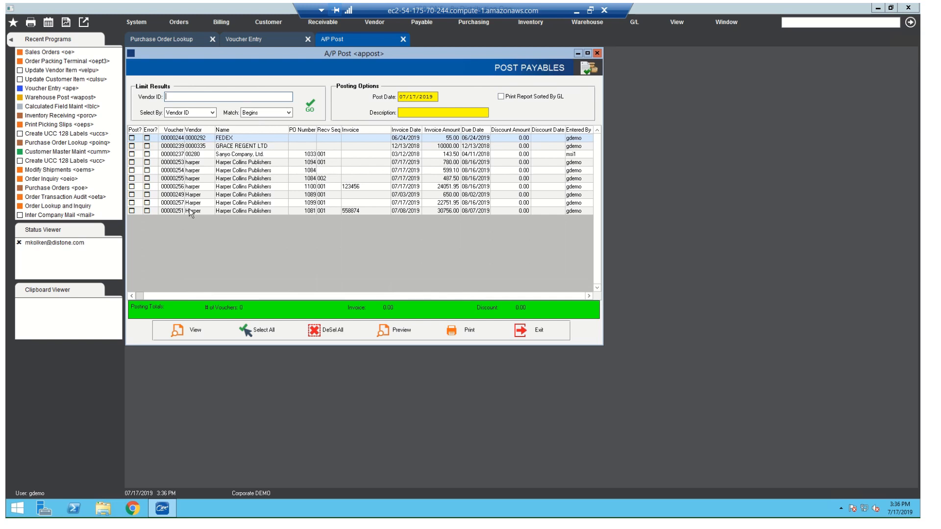
pyautogui.click(254, 203)
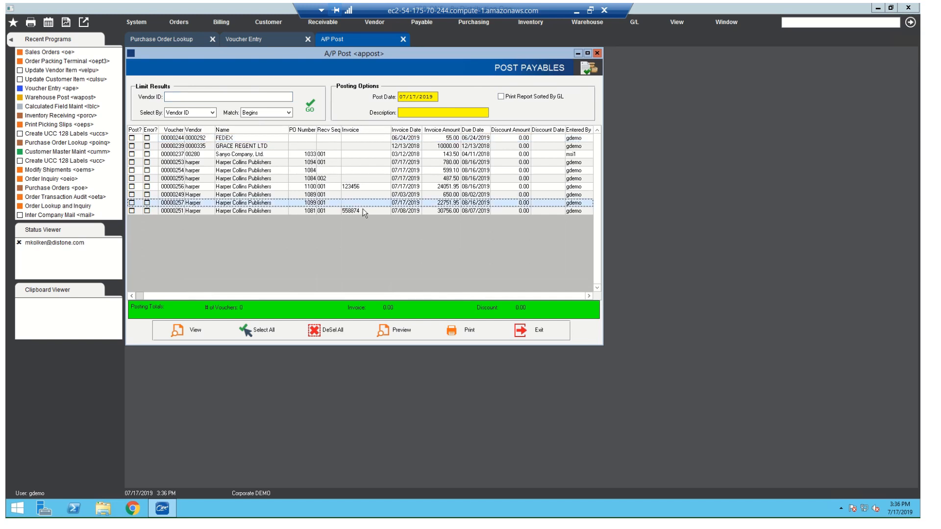
# - Mark the 22751.95 Harper Collins Publishers voucher for posting and preview its register
pyautogui.click(402, 334)
pyautogui.click(471, 284)
pyautogui.click(131, 203)
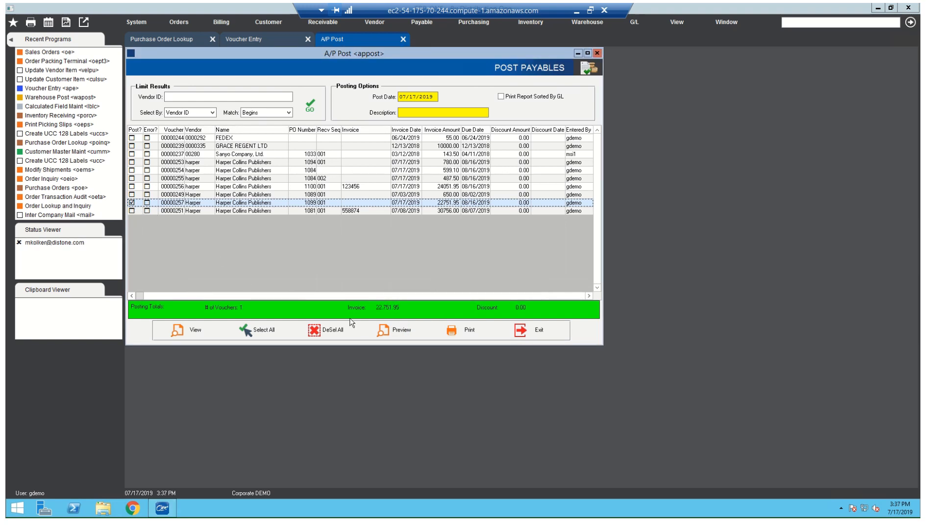
pyautogui.click(384, 331)
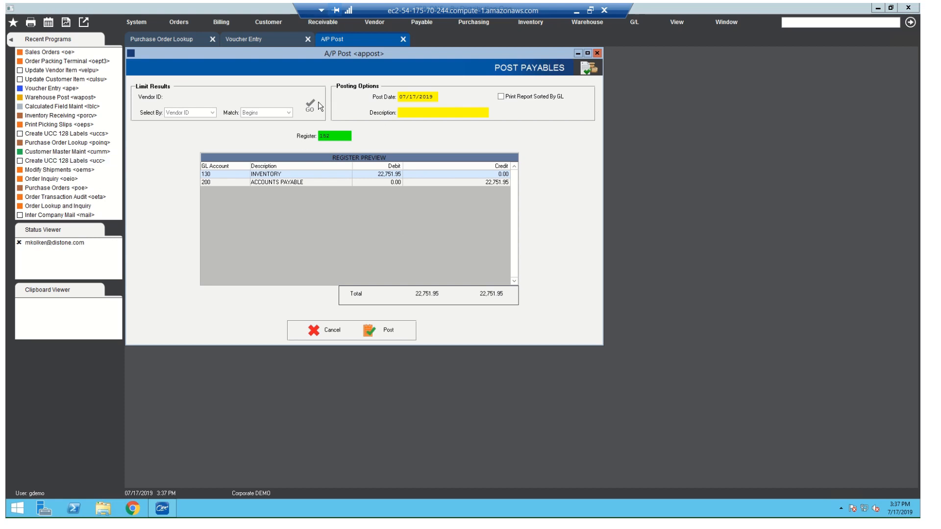
# - Return to the blank voucher entry form
pyautogui.click(262, 38)
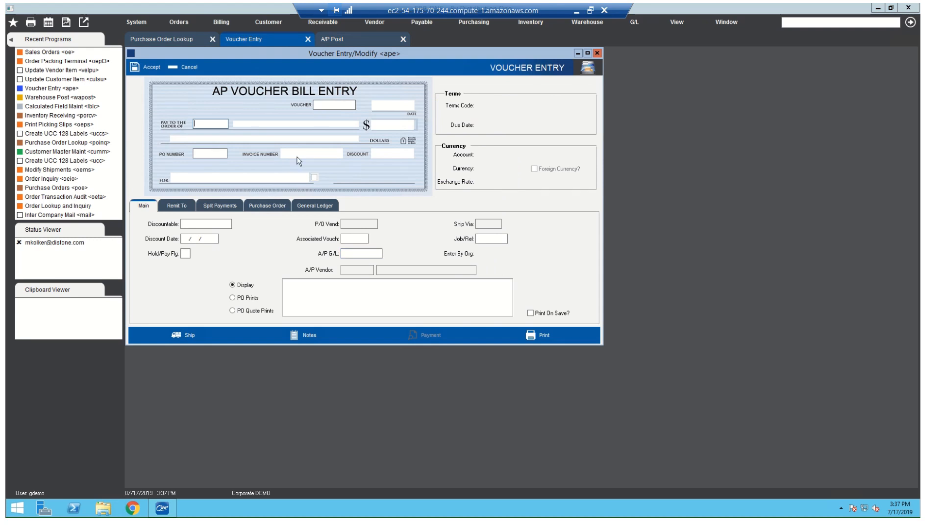